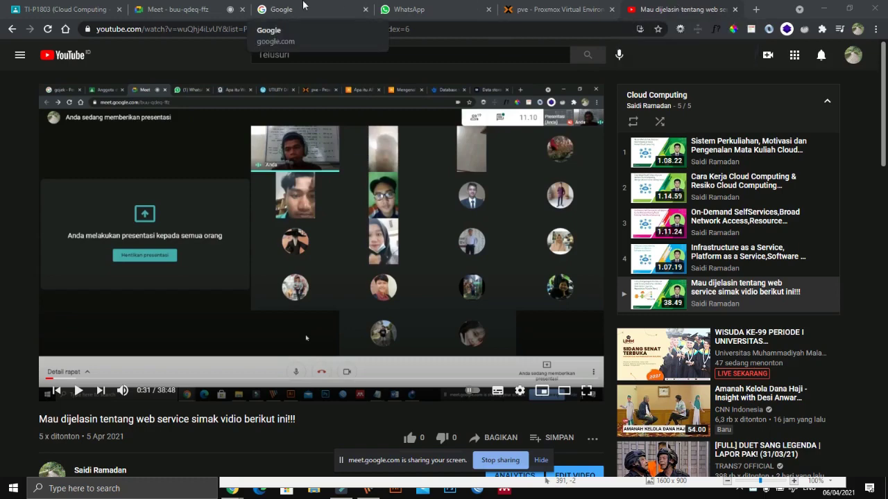
Bring the class's Google Meet call to the front, with the screen being presented
left_click(181, 9)
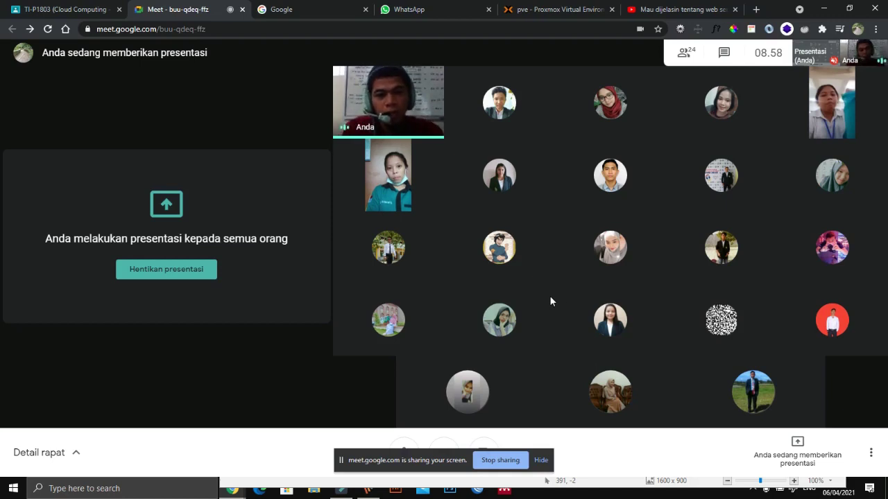
mouse_move(553, 364)
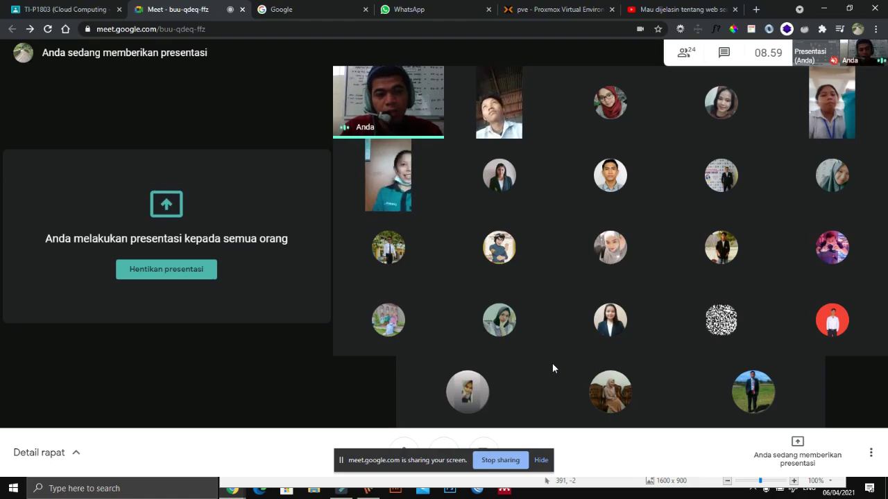
Run ip ad in VM 111's console to find its address 199.199.199.123, then close the console
left_click(539, 15)
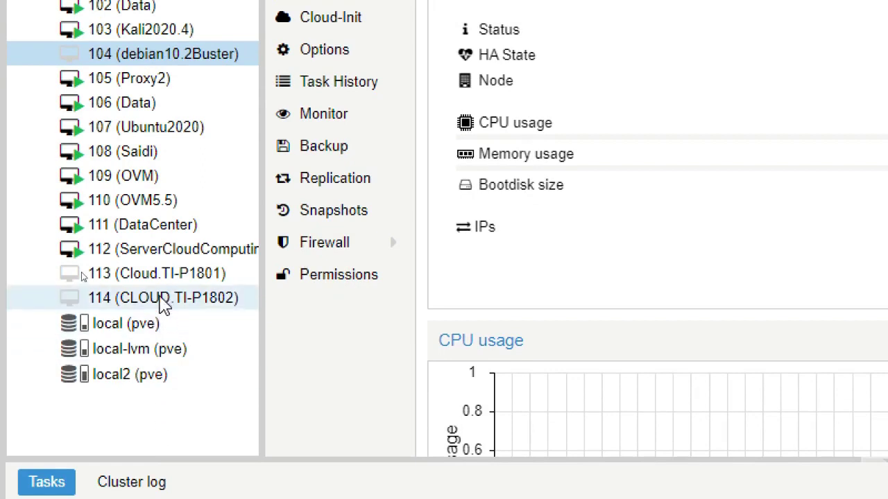
left_click(160, 233)
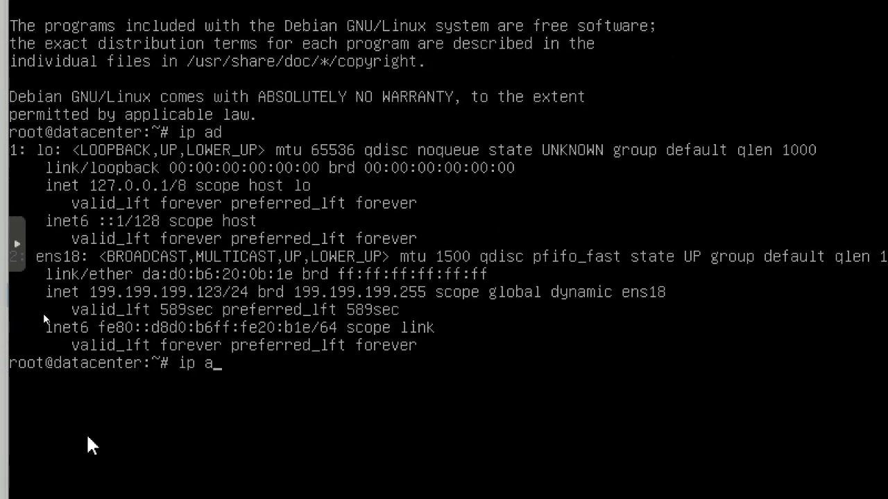
type("d")
key("Return")
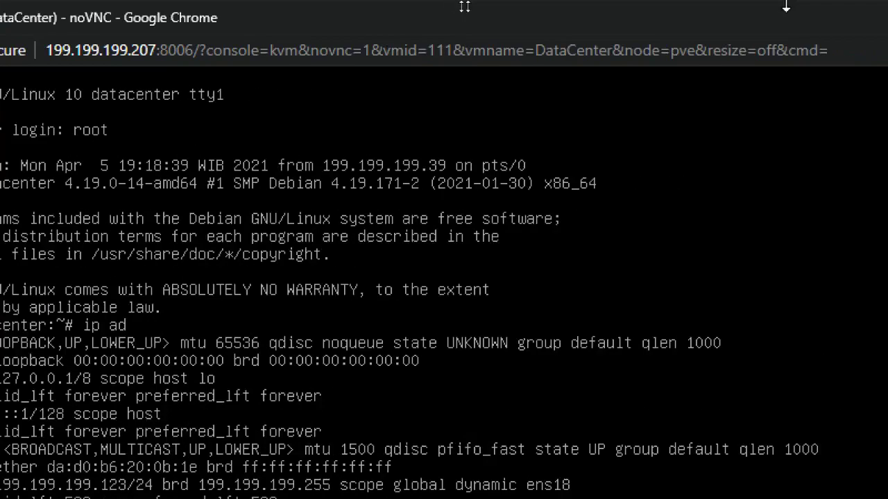
left_click(739, 16)
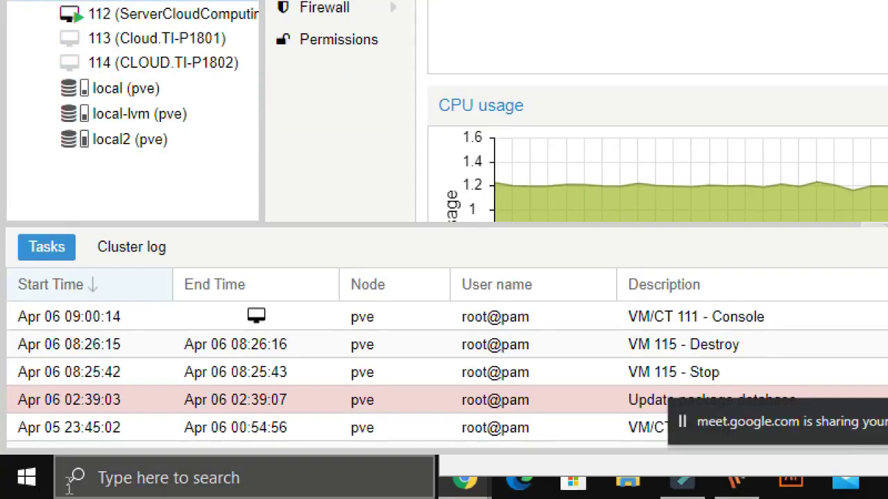
Search Windows for 'putt' and launch putty.exe
left_click(96, 469)
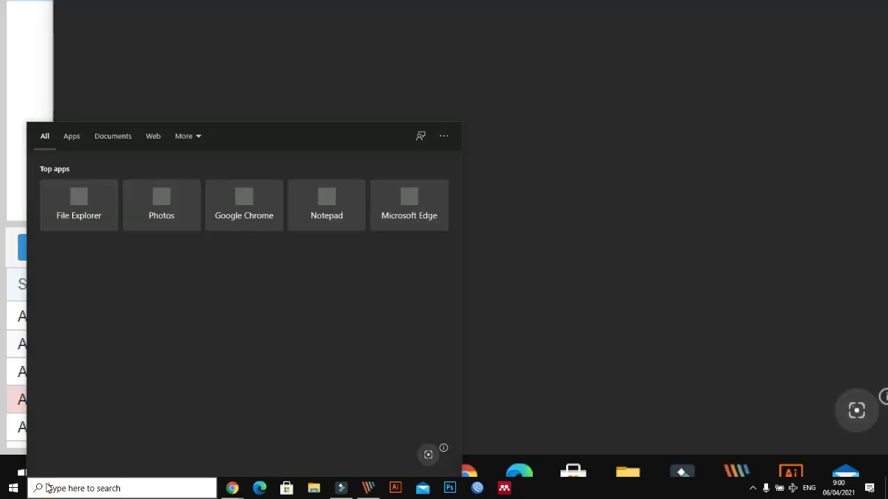
type("putt")
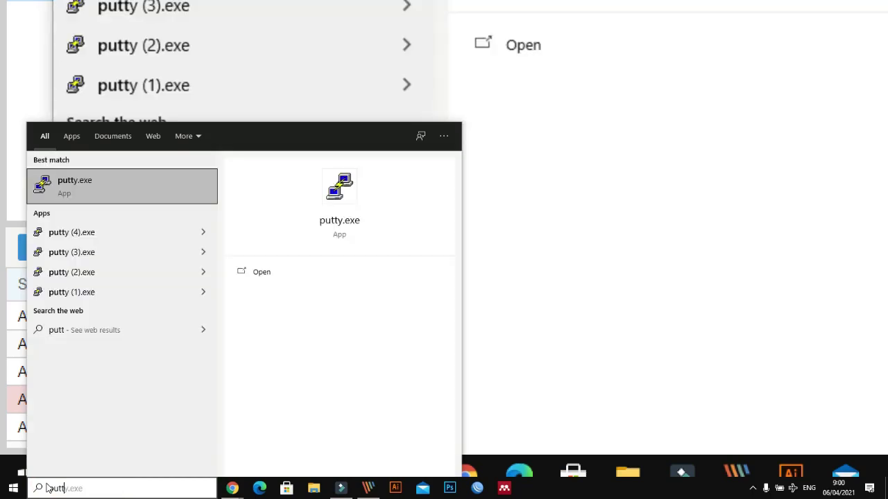
key("Return")
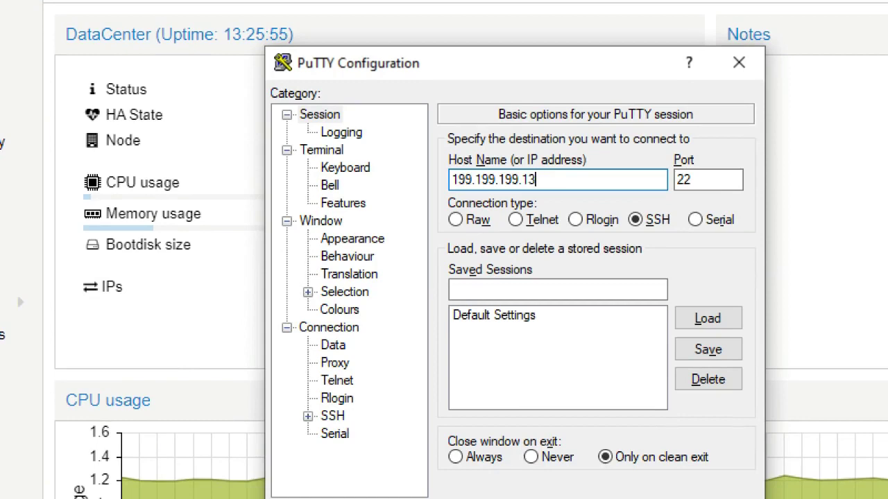
Connect over SSH to 199.199.199.123 and log in as root with the password
key("Return")
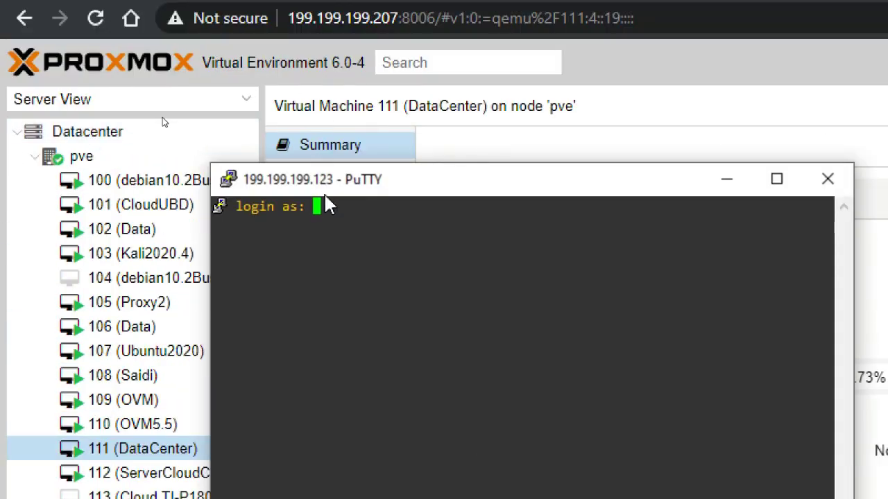
type("root")
key("Return")
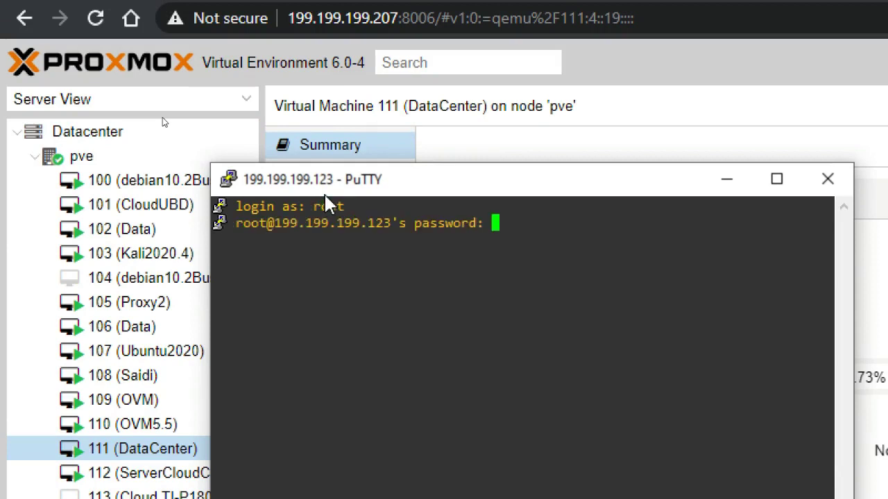
key("Return")
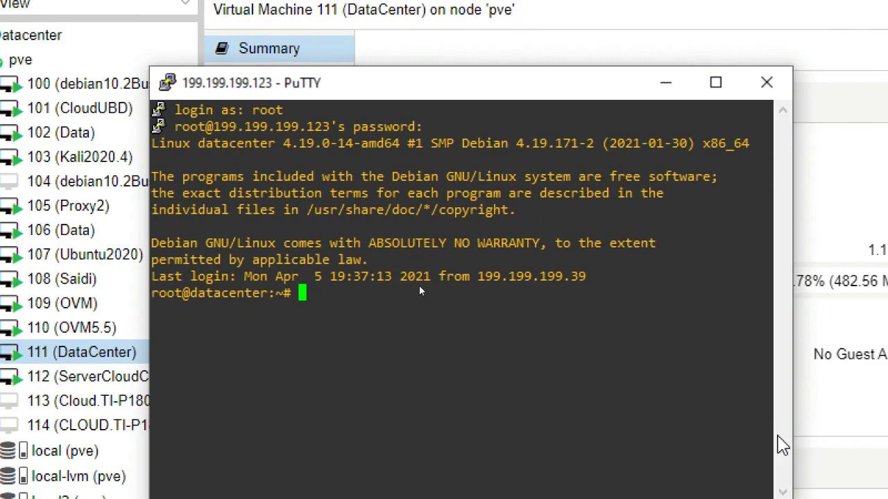
Open /etc/nginx/sites-available/nextcloud in nano, using Tab completion for the path
type("nano ")
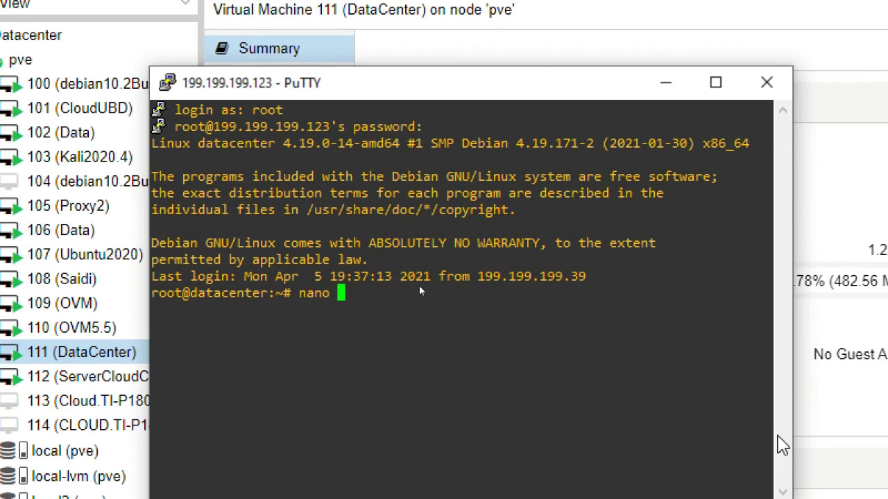
type("/etc/nginx/")
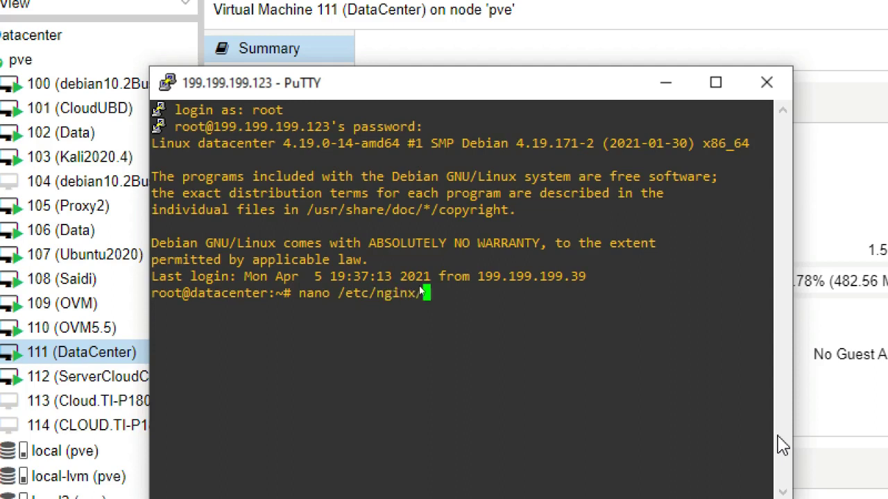
type("sites-a")
key("Tab")
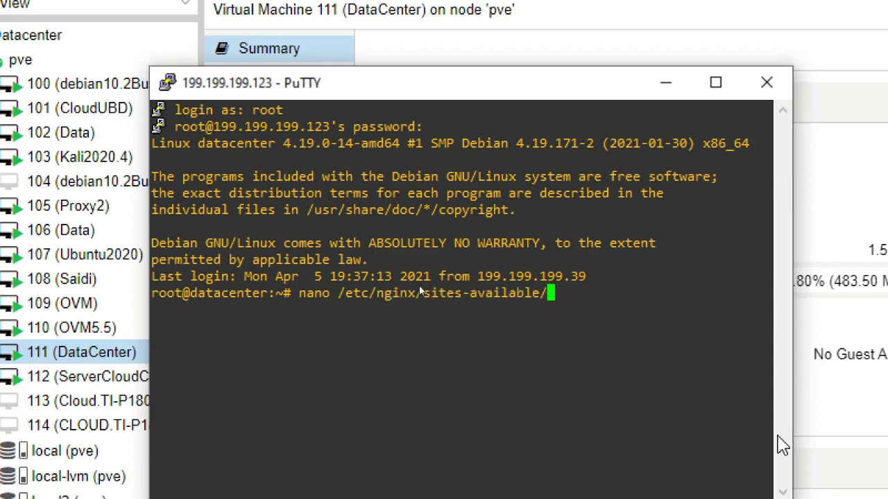
type("ne")
key("Tab")
key("Return")
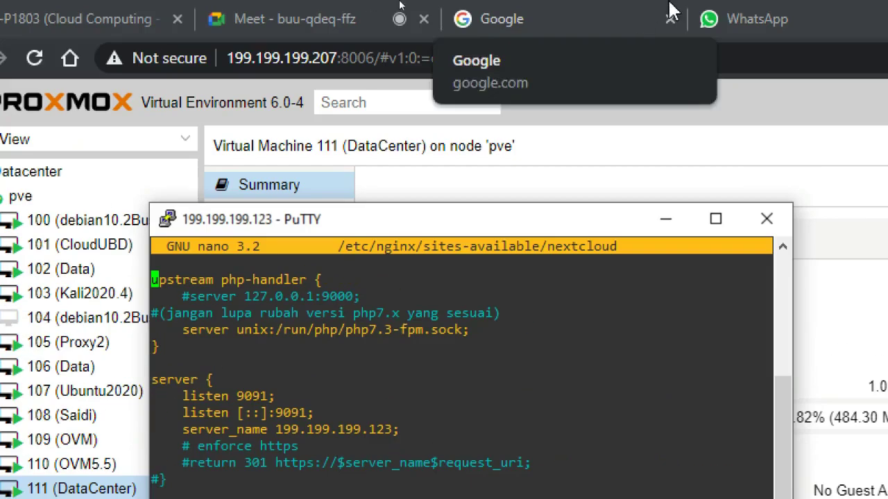
In the browser, load Nextcloud's apps page at 199.199.199.123:9091/settings/apps
left_click(545, 14)
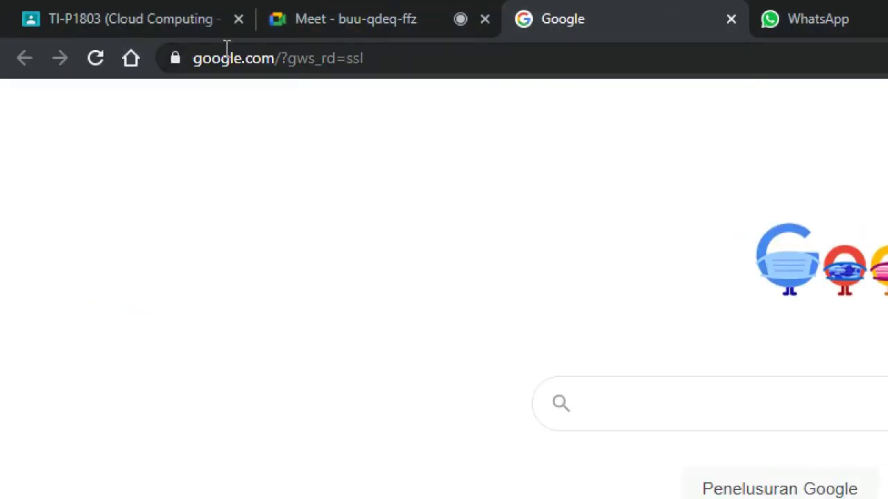
left_click(349, 57)
type("199.199.199.207:8006")
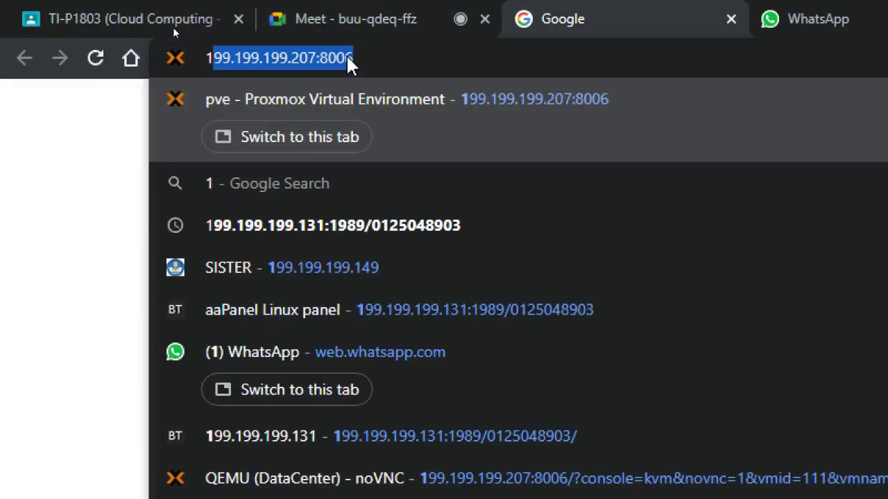
key("End")
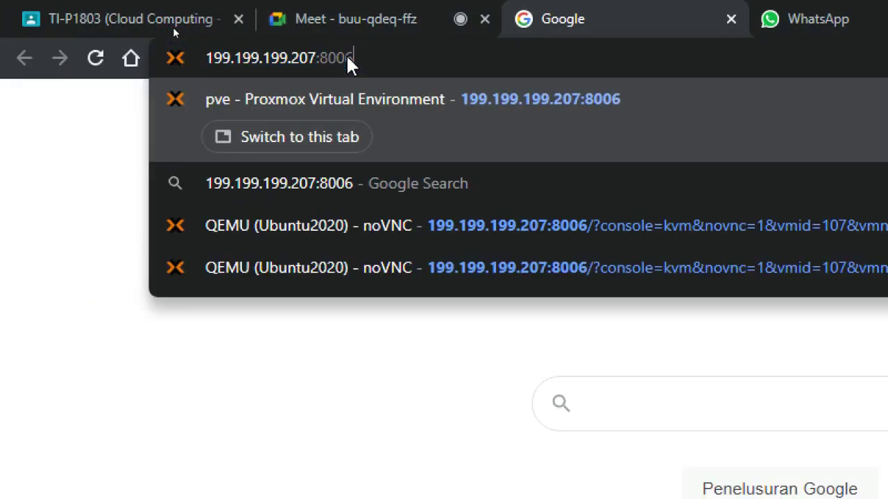
key("BackSpace")
key("BackSpace")
key("BackSpace")
key("BackSpace")
key("BackSpace")
key("BackSpace")
key("BackSpace")
key("BackSpace")
type("123")
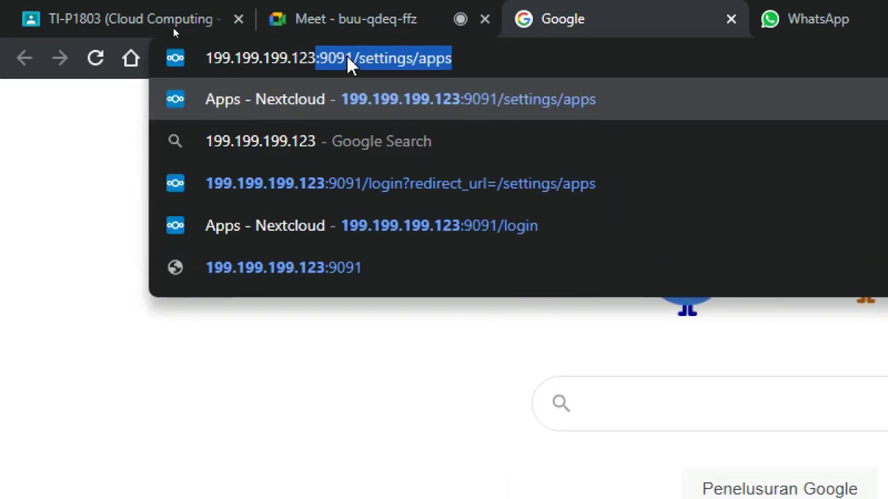
key("End")
key("Return")
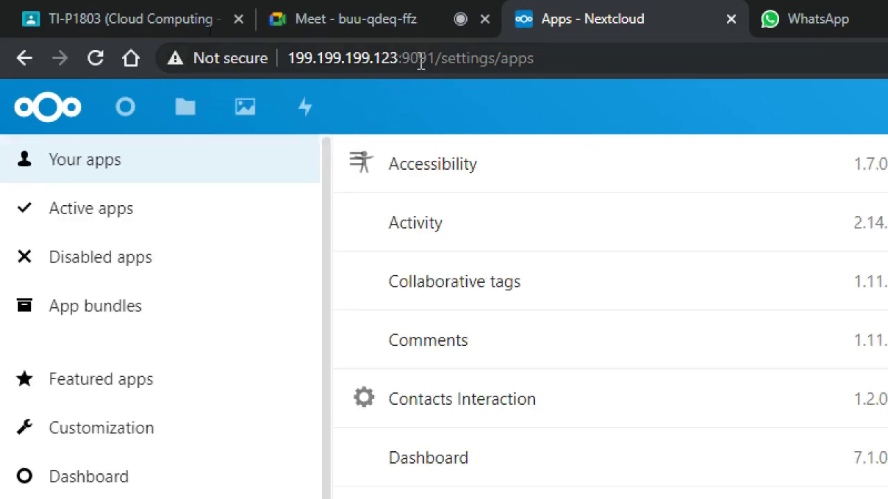
Go from the Nextcloud apps settings to the Dashboard
left_click_drag(435, 61, 287, 58)
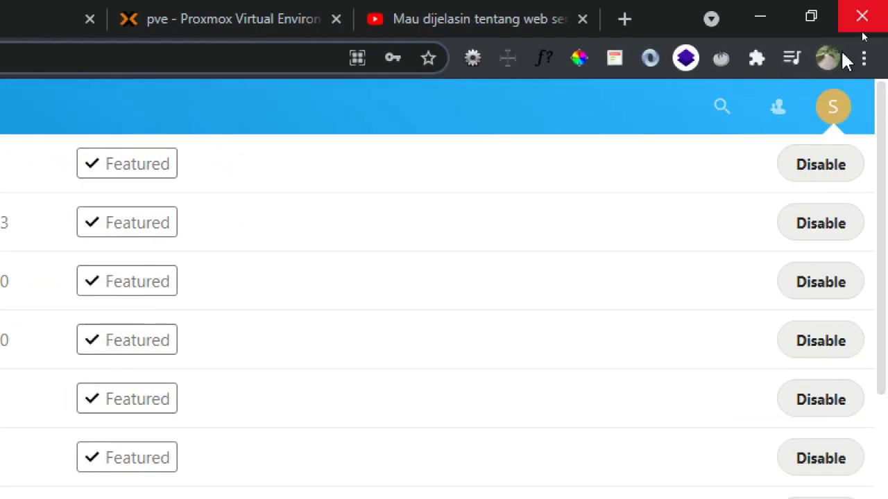
left_click(843, 111)
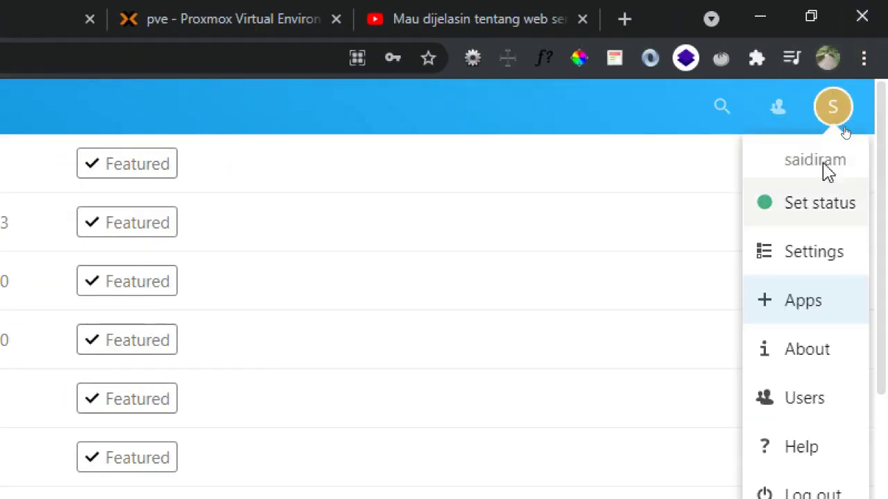
left_click(803, 300)
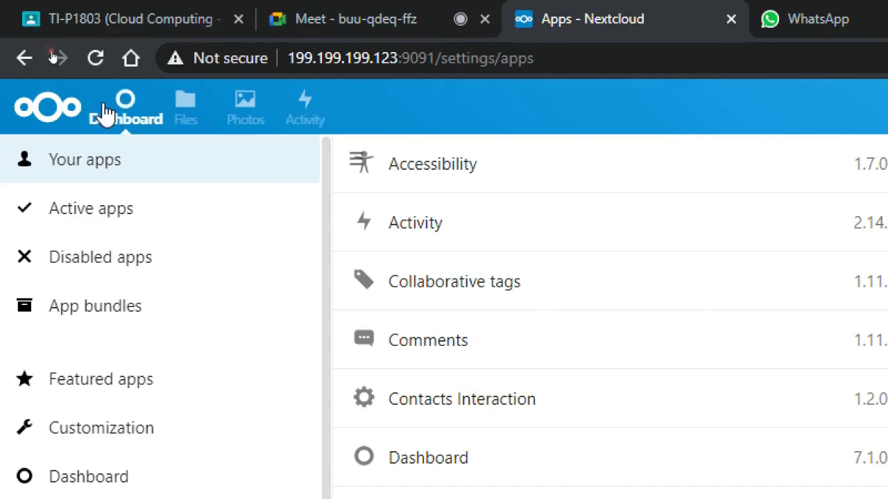
left_click(104, 113)
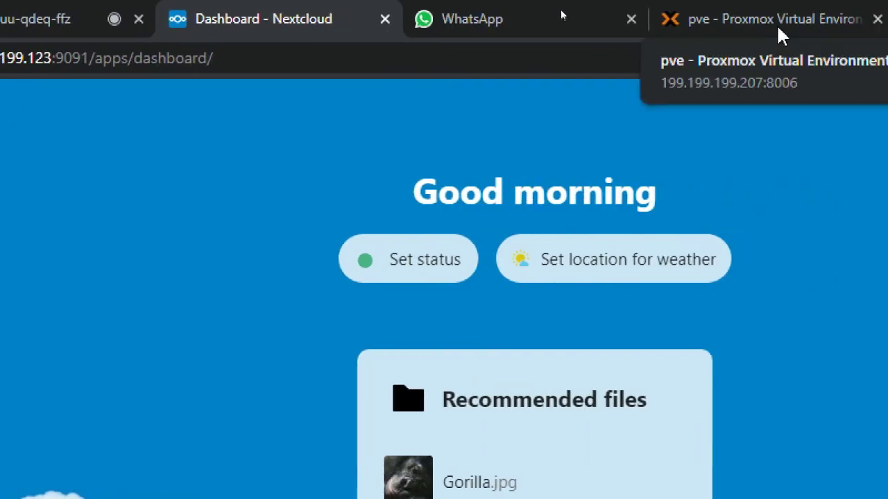
Stop VM 111 (DataCenter) from its context menu and confirm
left_click(777, 24)
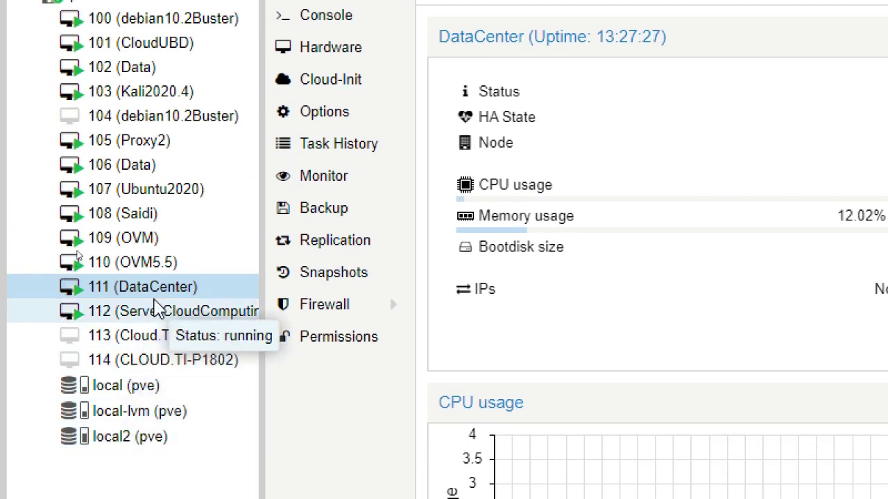
left_click(161, 295)
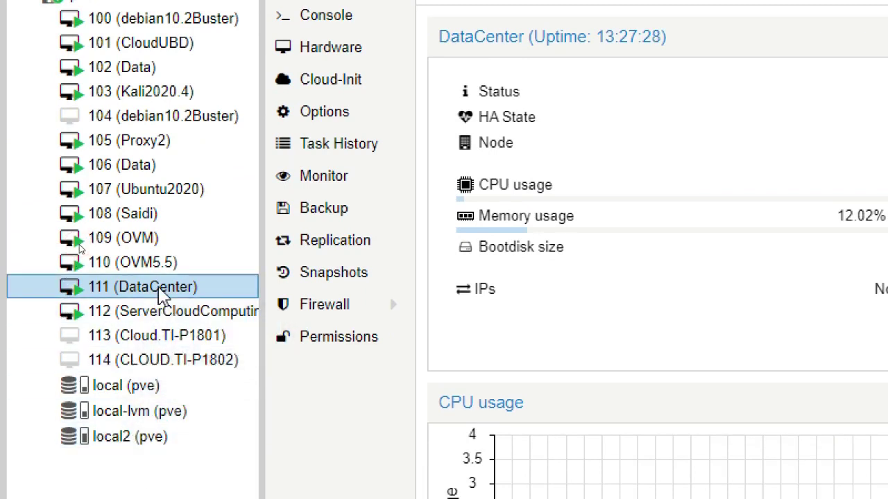
right_click(161, 294)
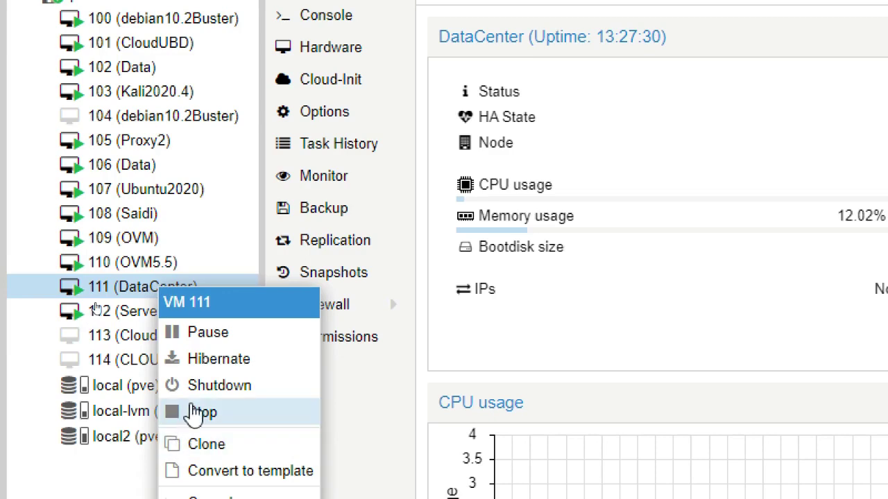
left_click(196, 414)
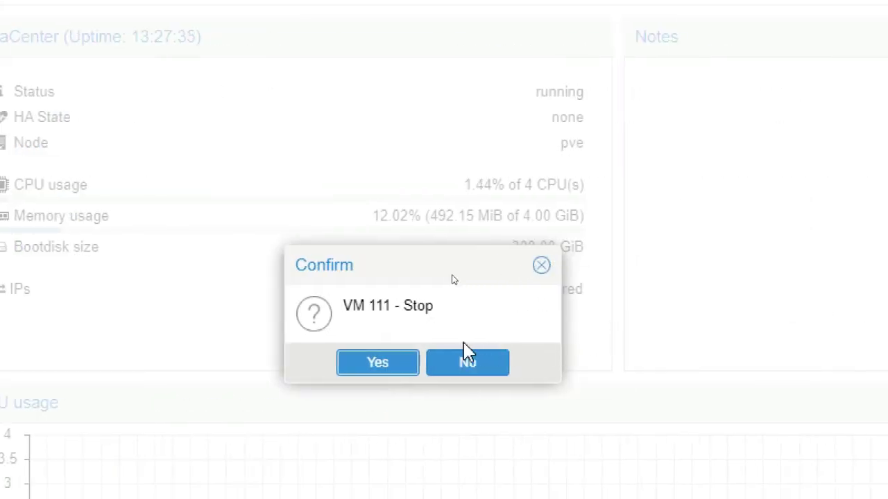
left_click(366, 371)
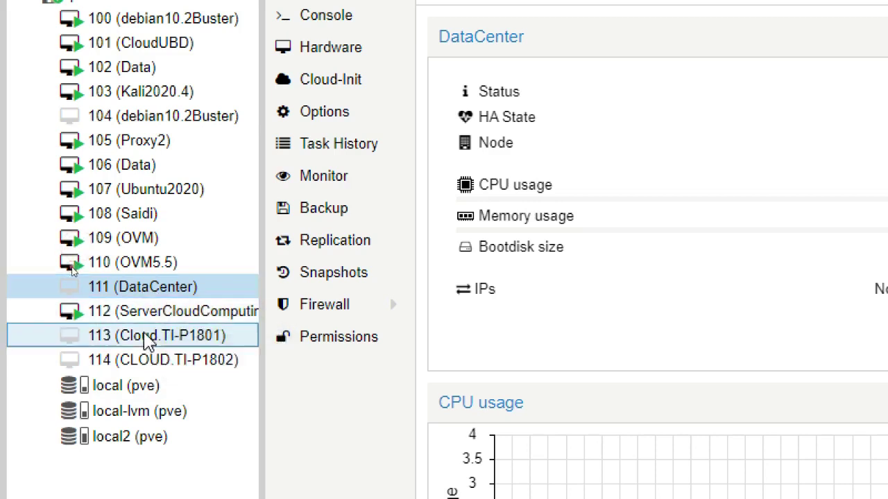
Reselect VM 111 to view its stopped summary and actions
key("space")
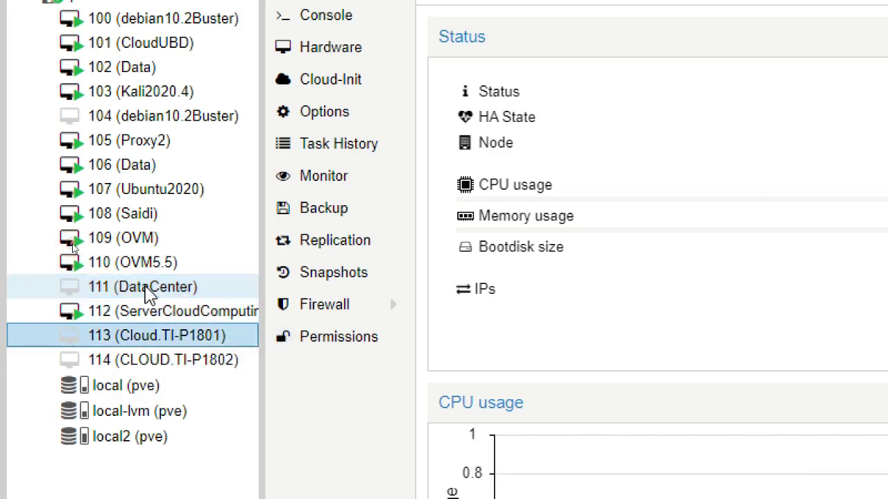
left_click(149, 291)
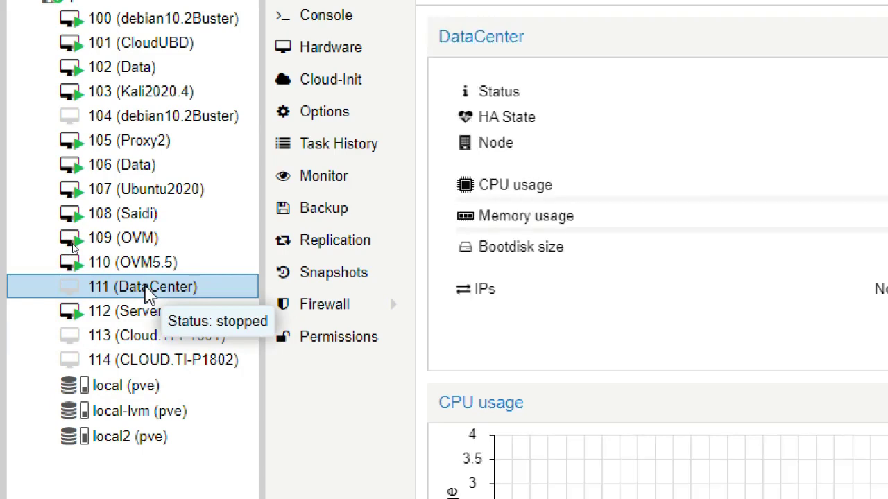
right_click(147, 290)
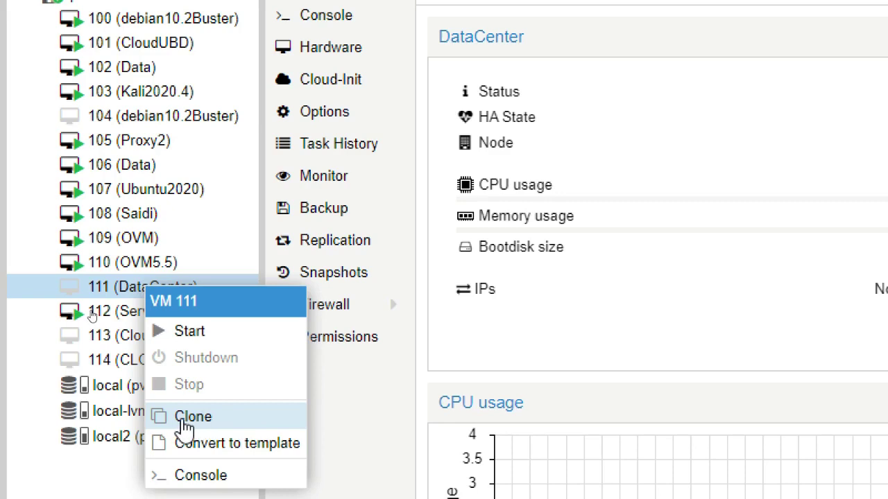
Clone VM 111 into a new VM with ID 115 on node pve
left_click(193, 420)
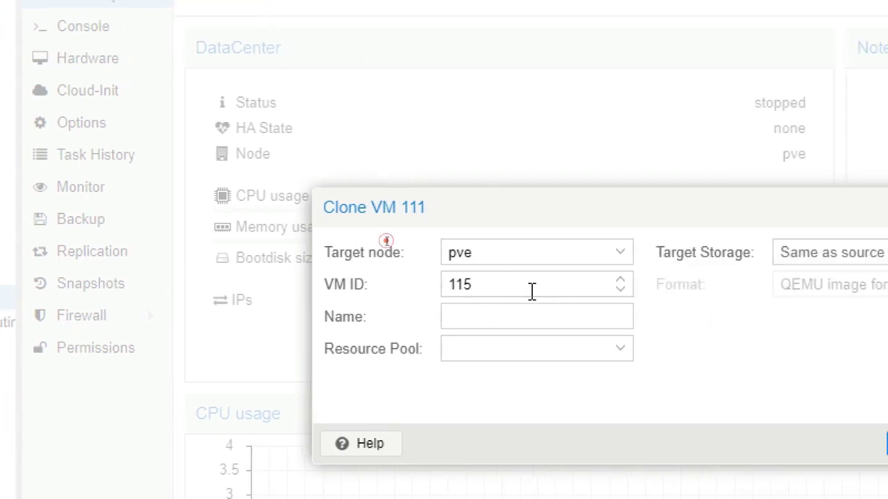
left_click_drag(532, 292, 444, 287)
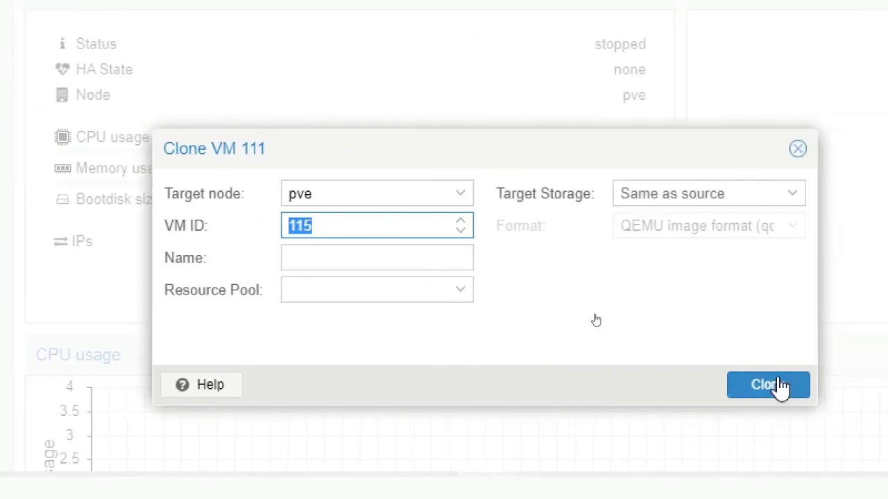
left_click(855, 384)
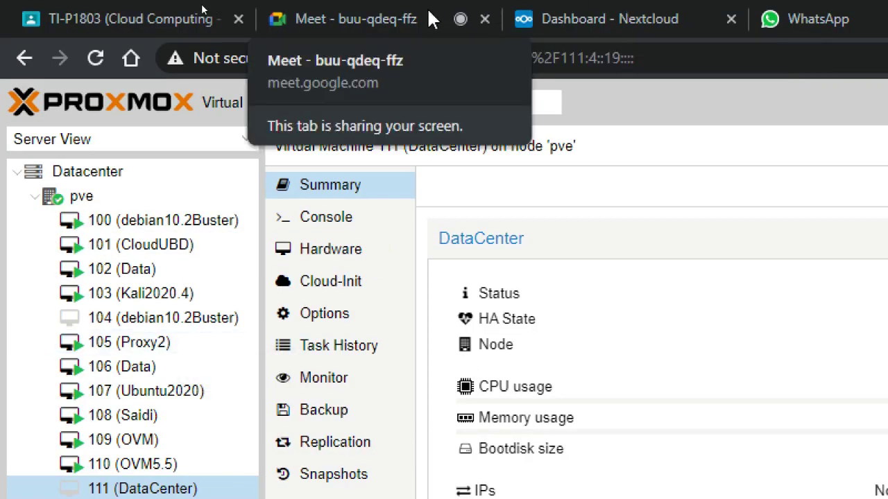
Admit the waiting participant in Google Meet, then return to Proxmox
left_click(430, 18)
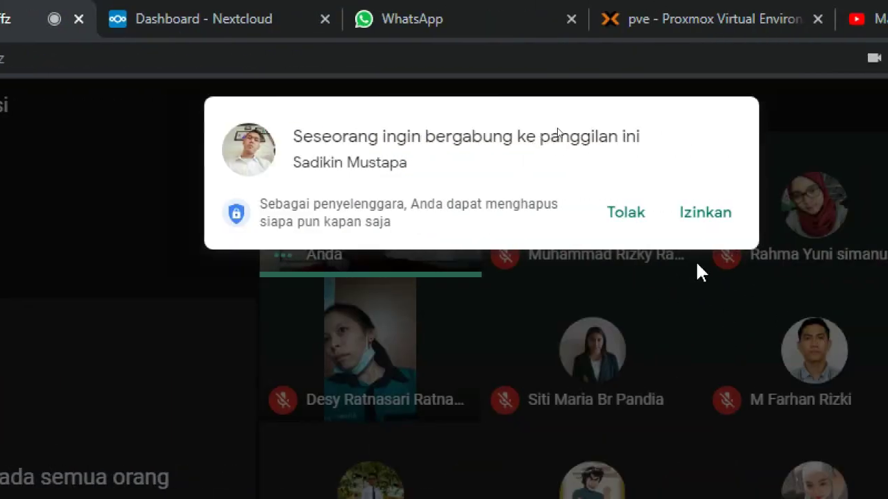
left_click(717, 229)
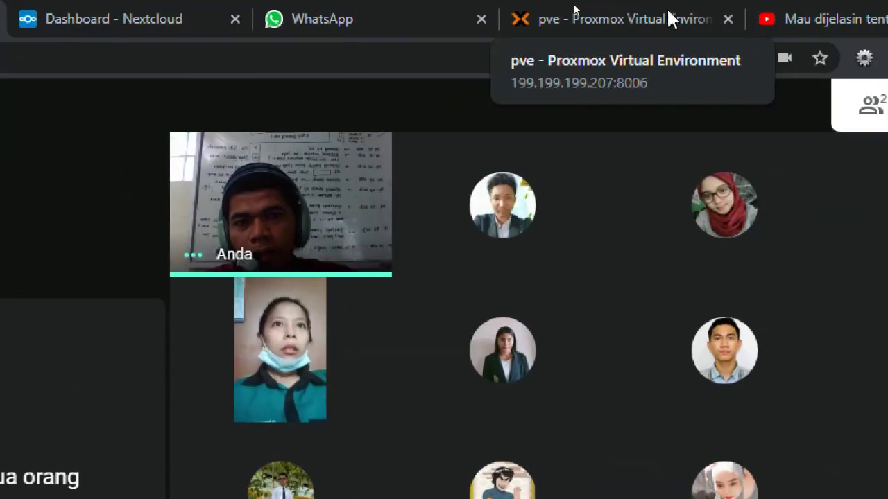
left_click(668, 19)
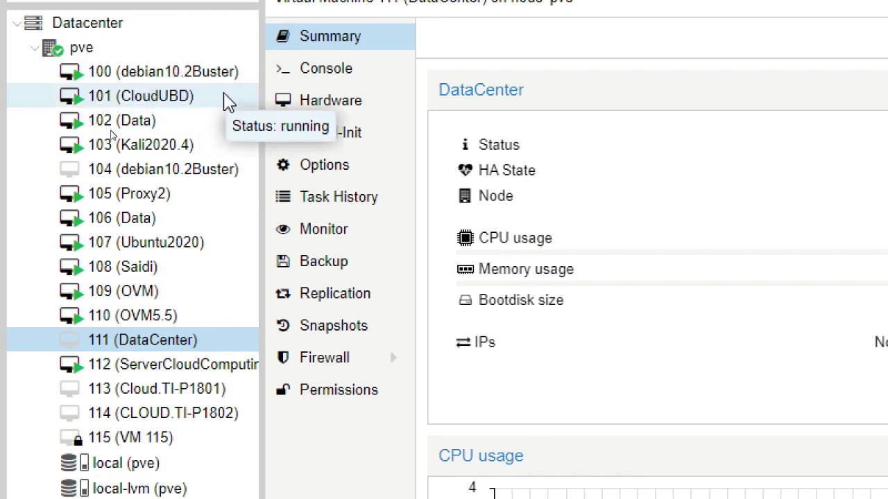
Check VM 102's console, then view the Datacenter list showing the new VM 115
left_click(157, 125)
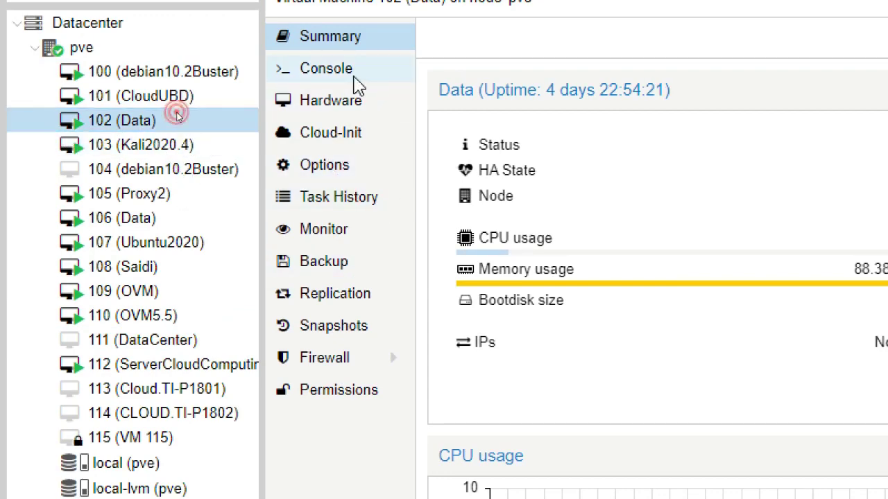
left_click(357, 86)
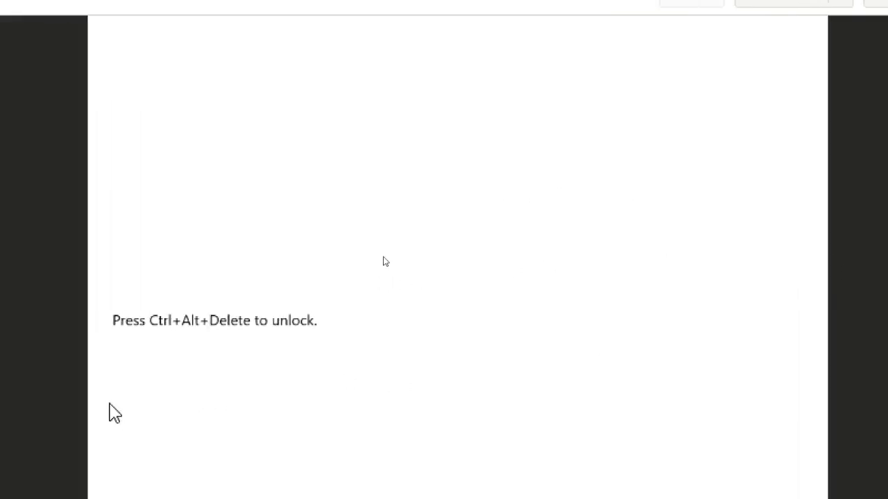
left_click(529, 268)
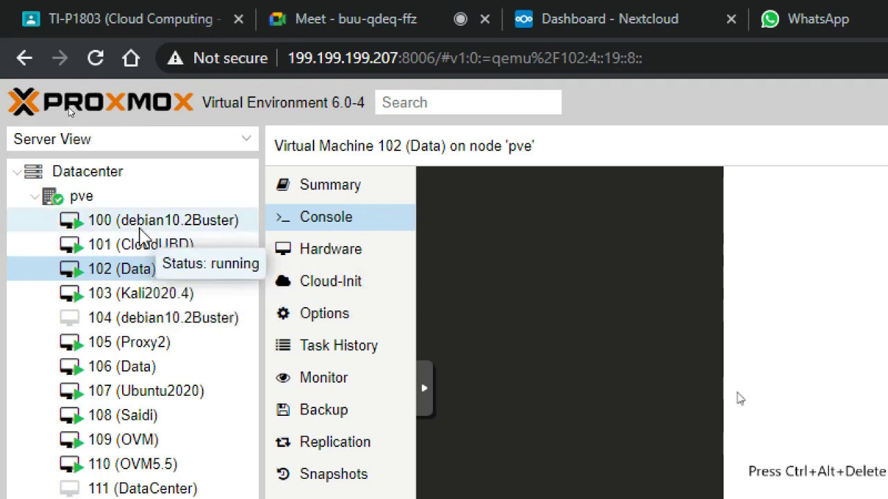
left_click(136, 275)
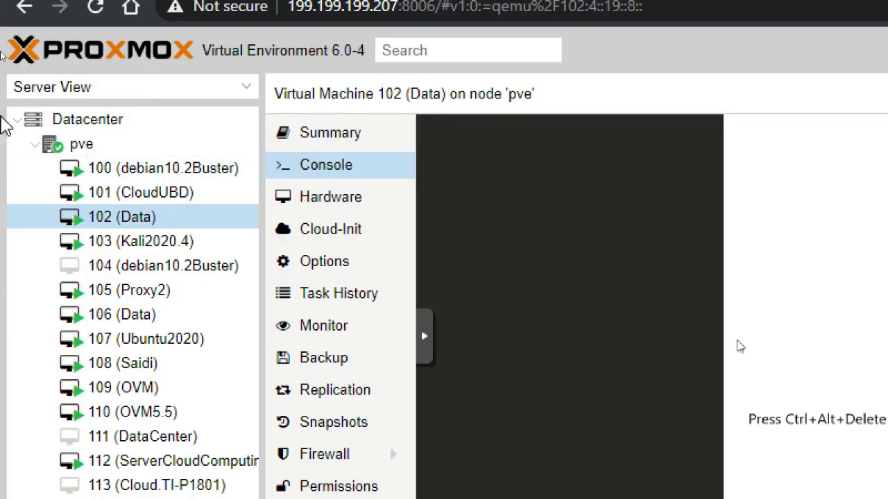
left_click(117, 136)
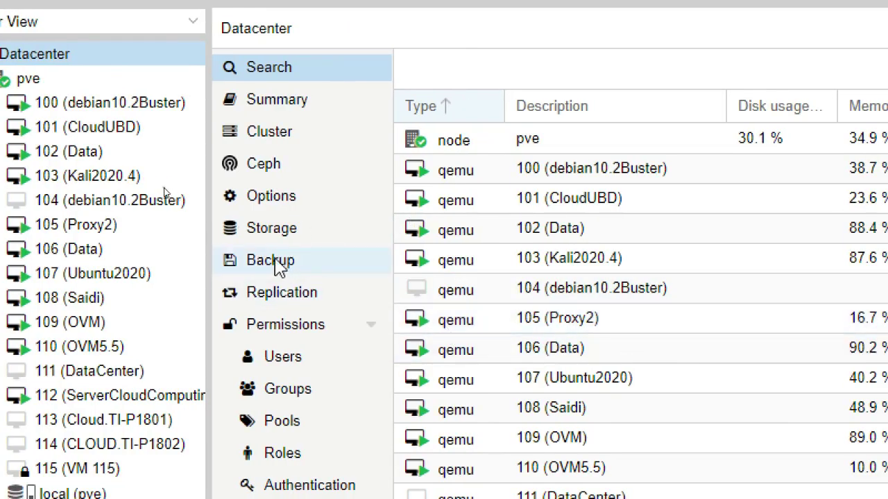
Start a new Datacenter backup job and browse its VM list from 100 through 115
left_click(277, 263)
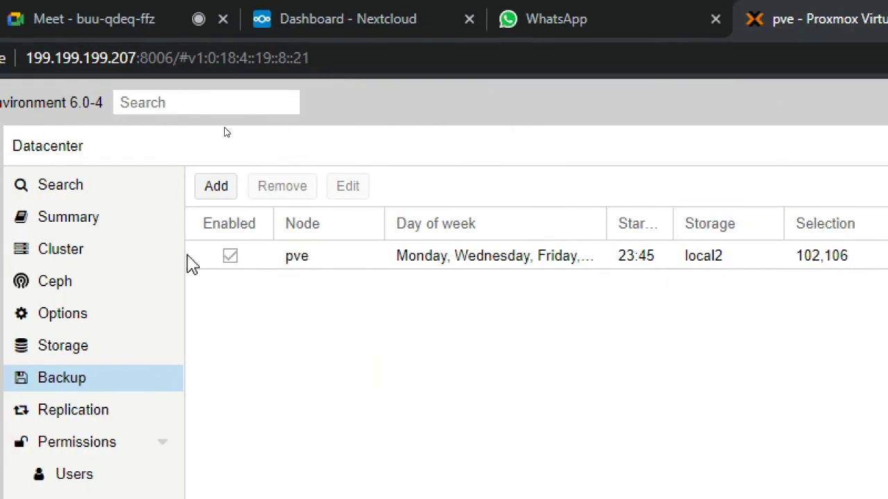
left_click(217, 187)
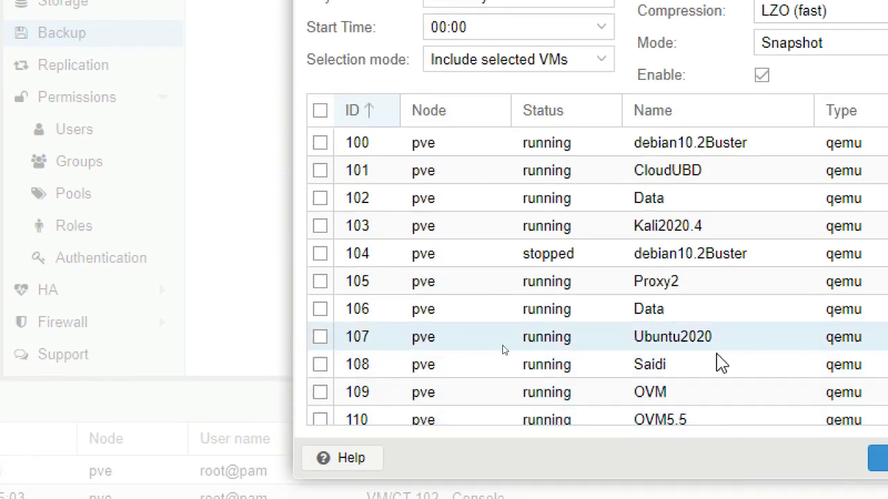
scroll(594, 382, "down", 3)
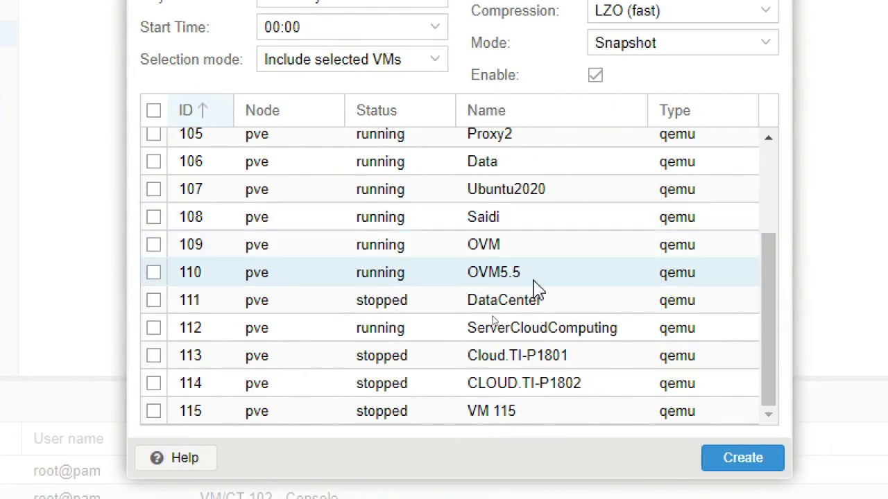
left_click_drag(773, 280, 766, 372)
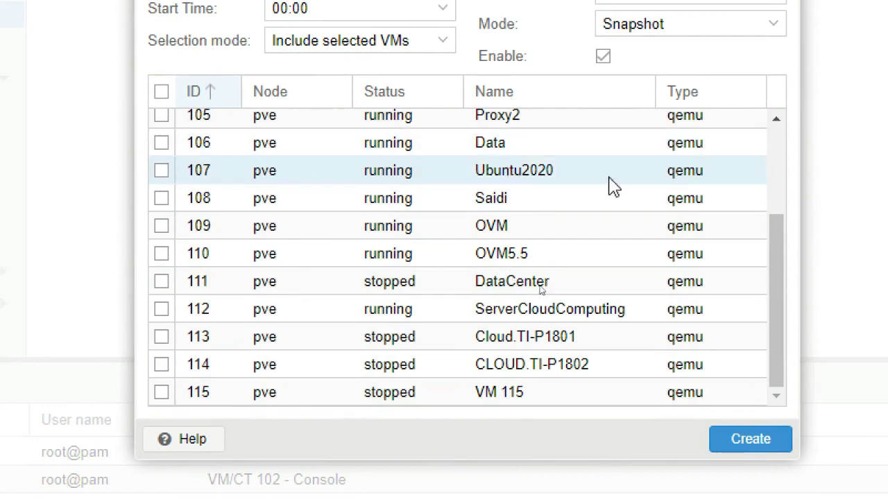
left_click_drag(779, 301, 775, 193)
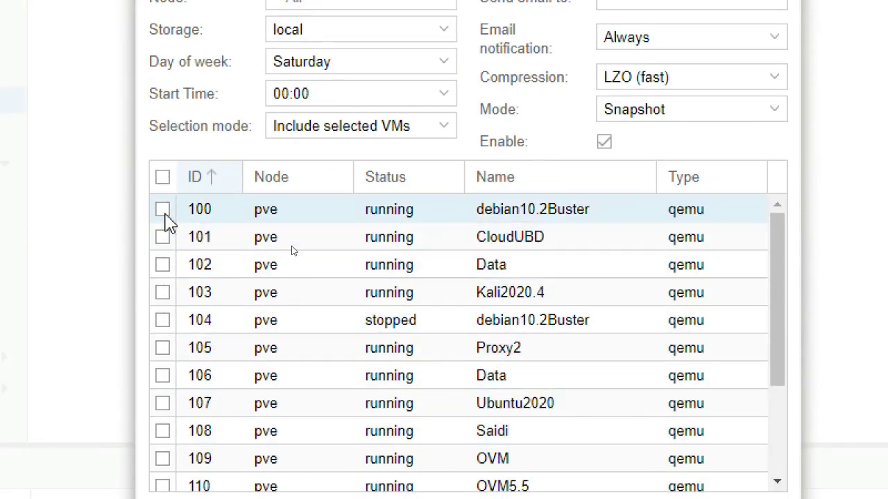
Include VM 100, store backups on local2, and schedule the job for Saturday and Sunday
left_click(163, 210)
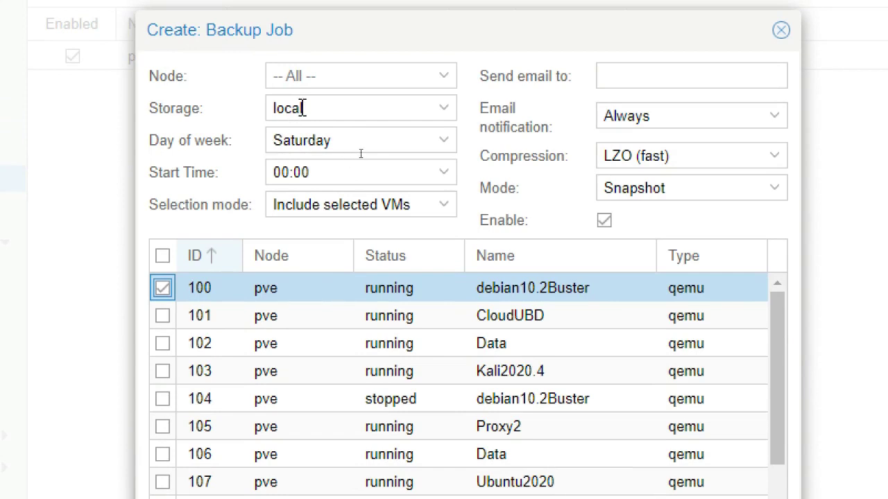
left_click(349, 104)
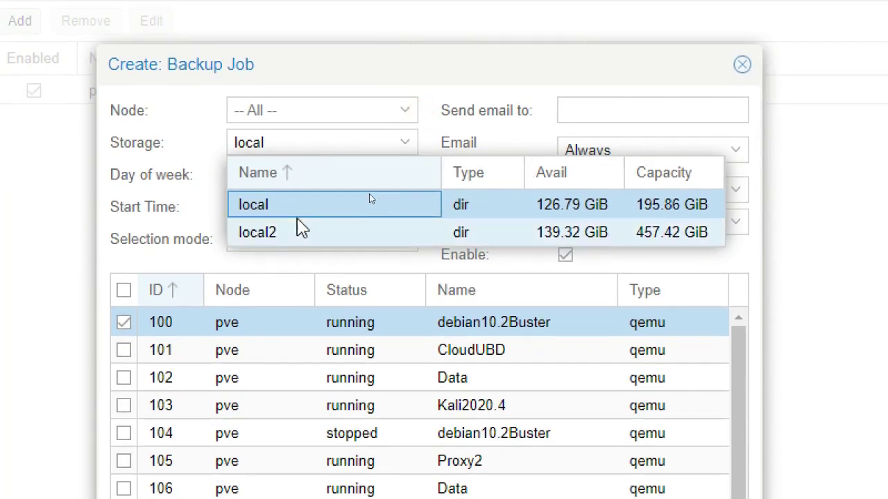
left_click(280, 234)
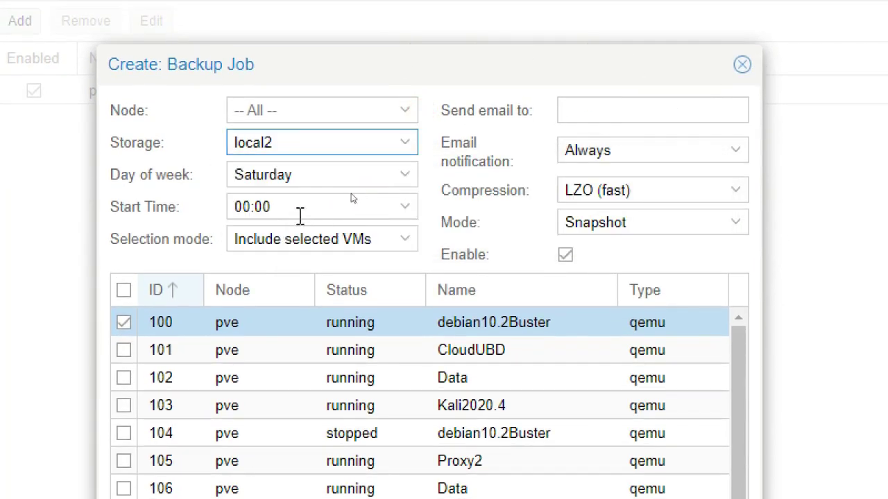
left_click(406, 177)
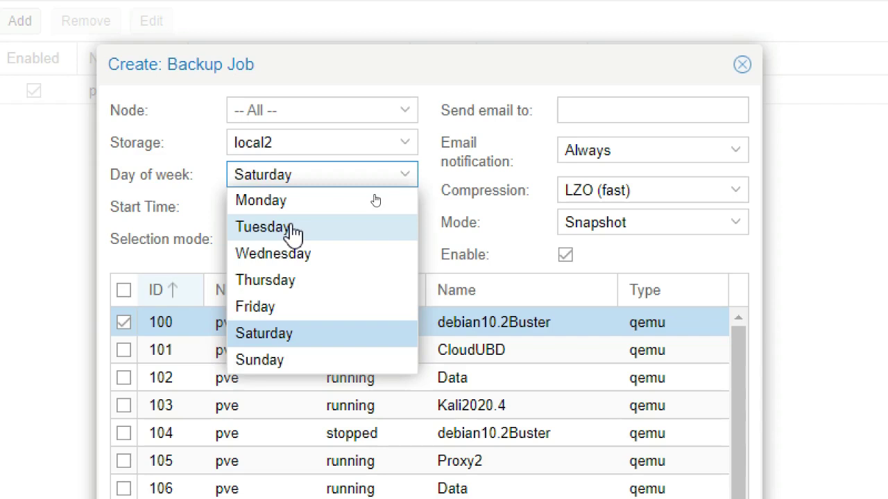
left_click(258, 362)
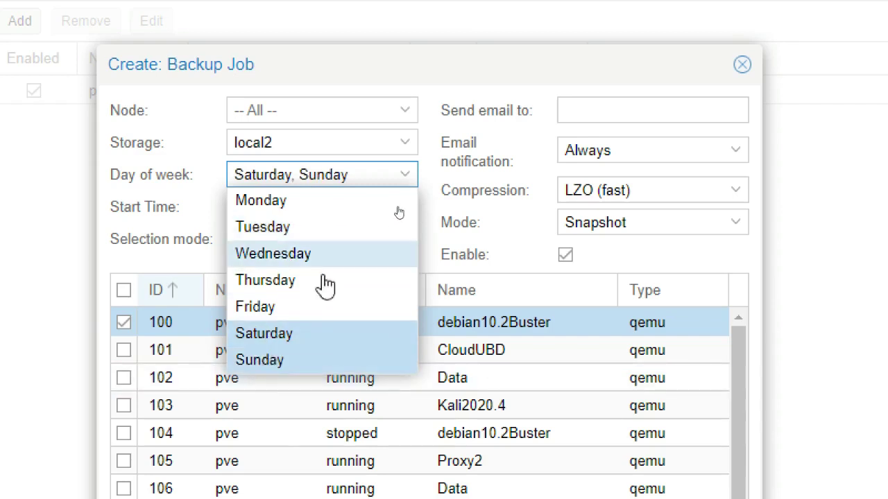
left_click(365, 178)
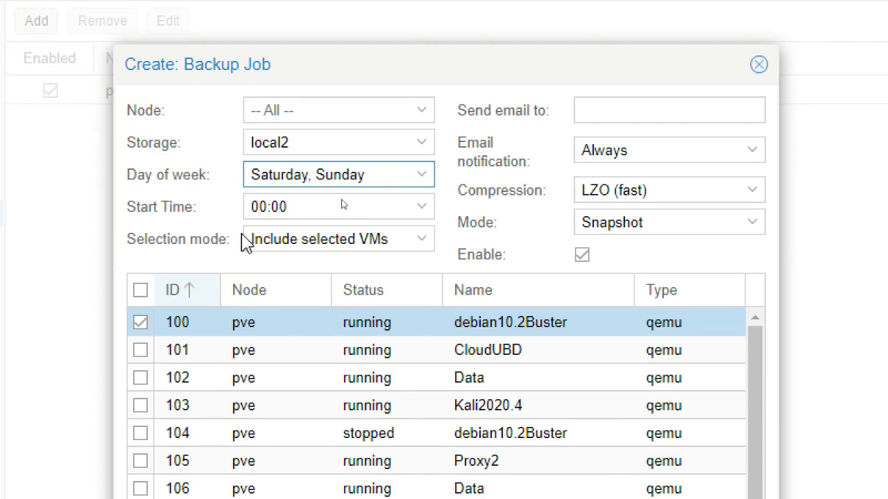
Set the backup job's start time to 23:59
left_click(268, 207)
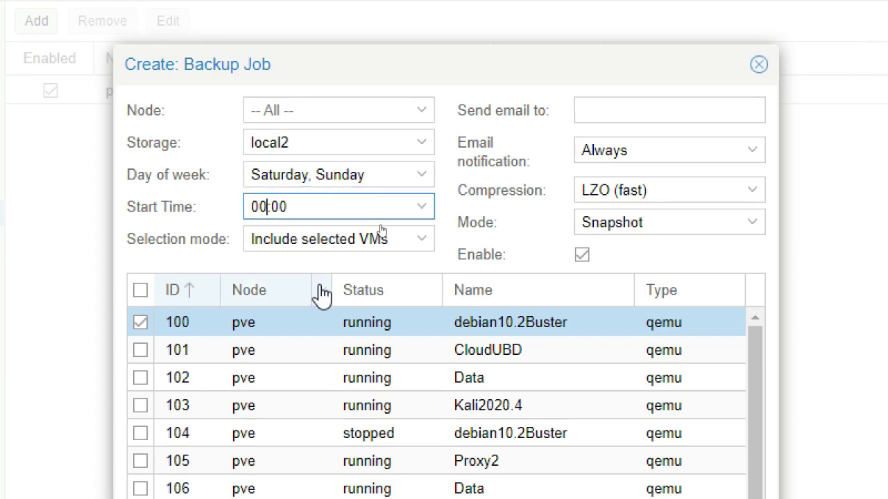
type("23")
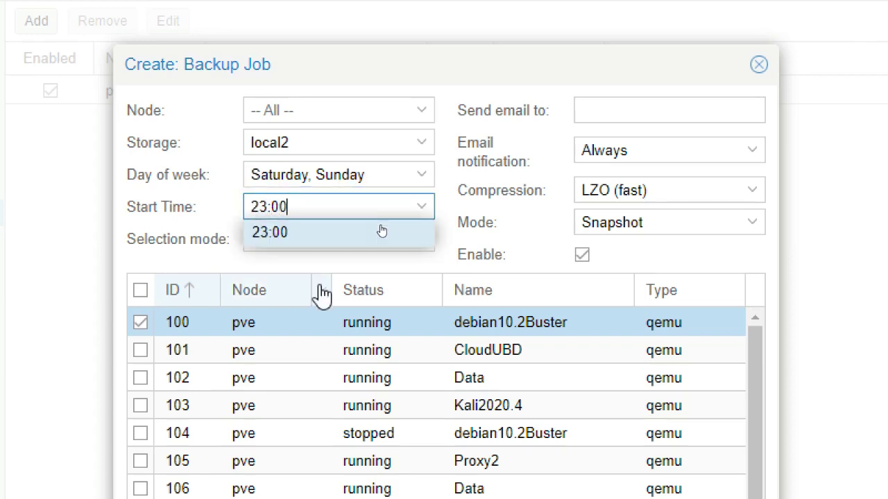
key("BackSpace")
key("BackSpace")
type("59")
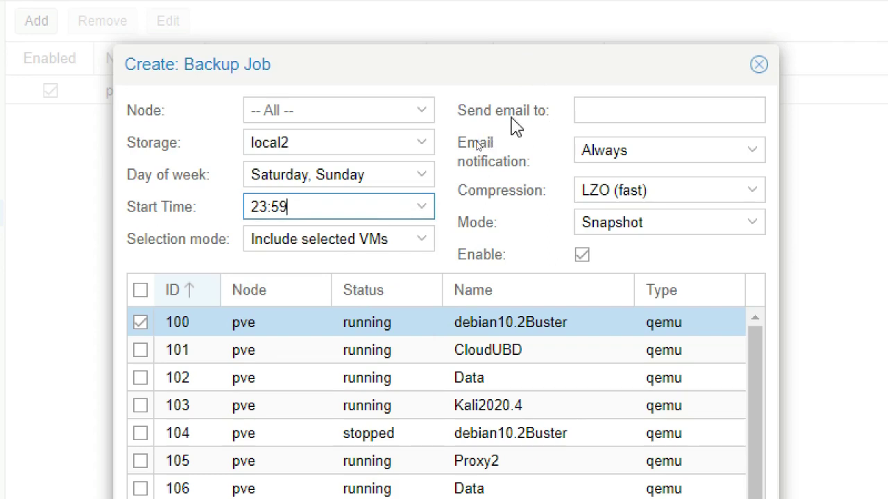
Leave the notification e-mail empty and keep LZO (fast) compression
left_click(691, 120)
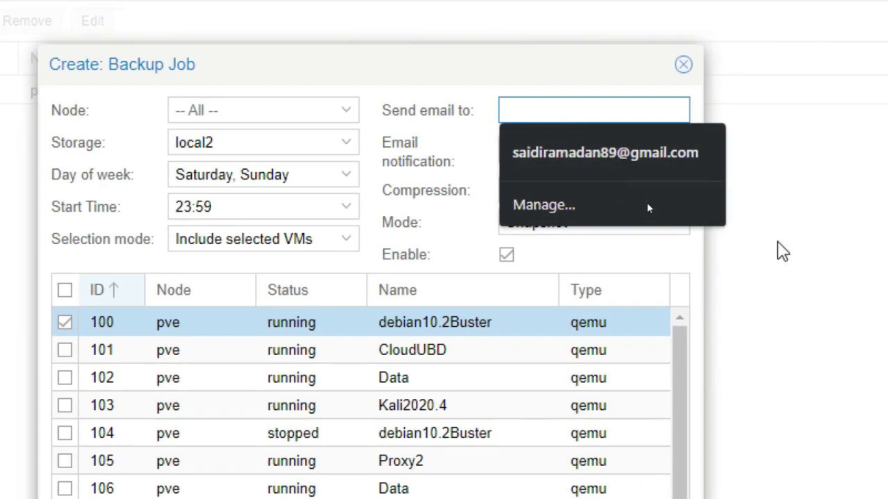
left_click(850, 251)
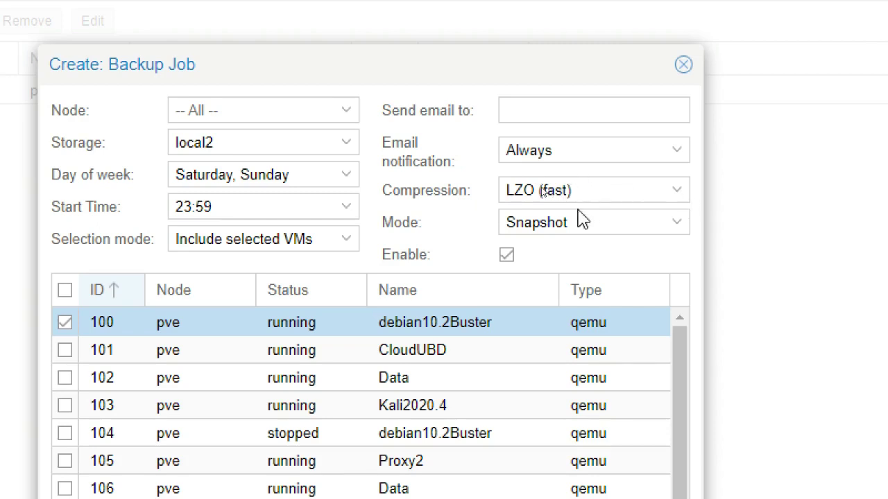
left_click(595, 180)
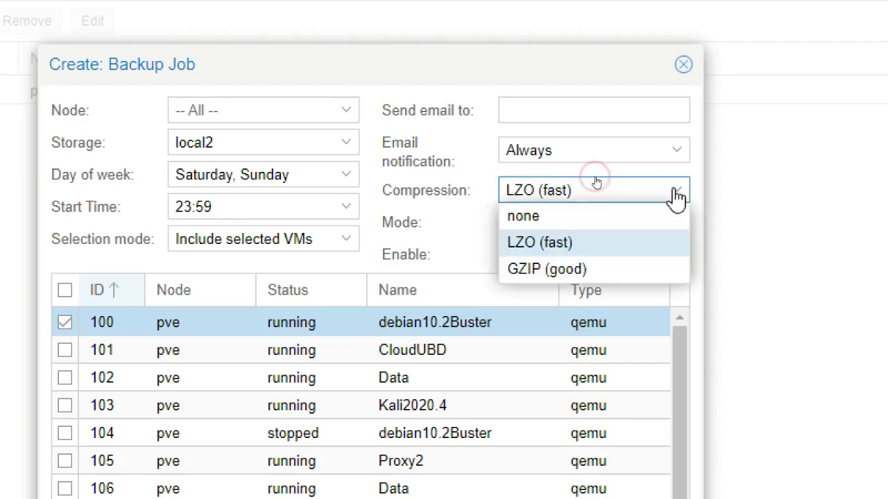
left_click(676, 196)
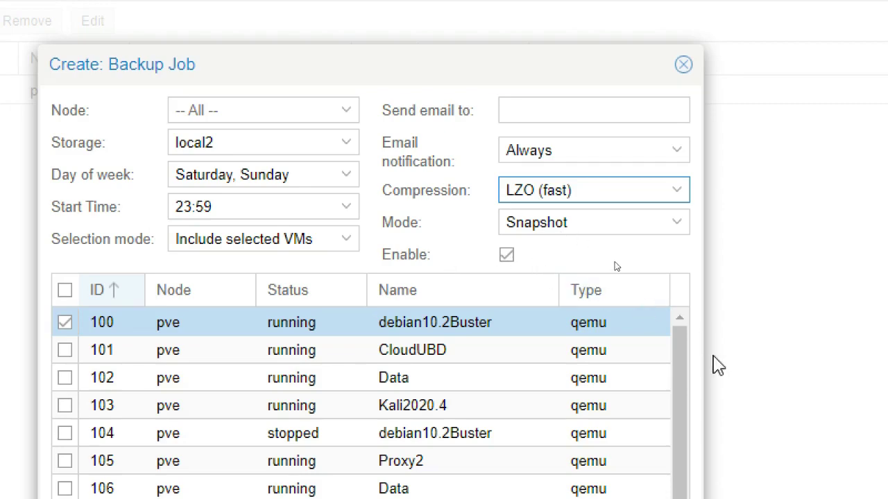
scroll(680, 373, "down", 4)
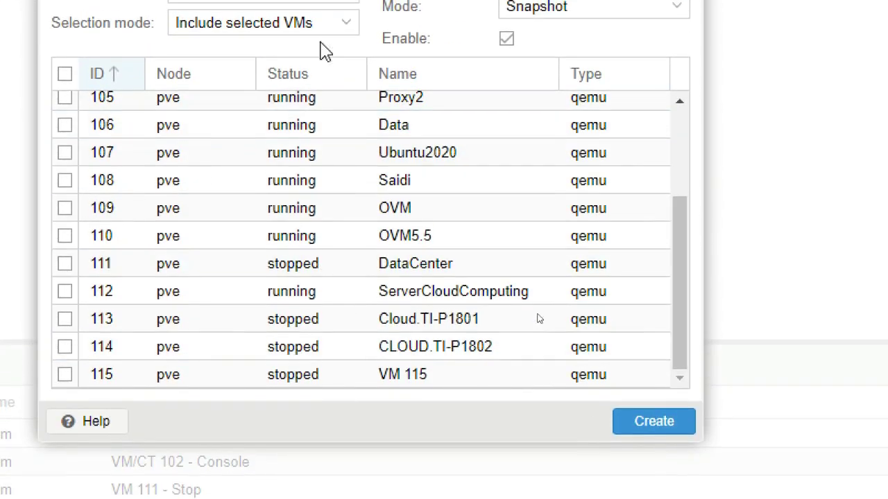
Create the weekend 23:59 job for VM 100, then reopen it and set the node to pve
left_click(654, 422)
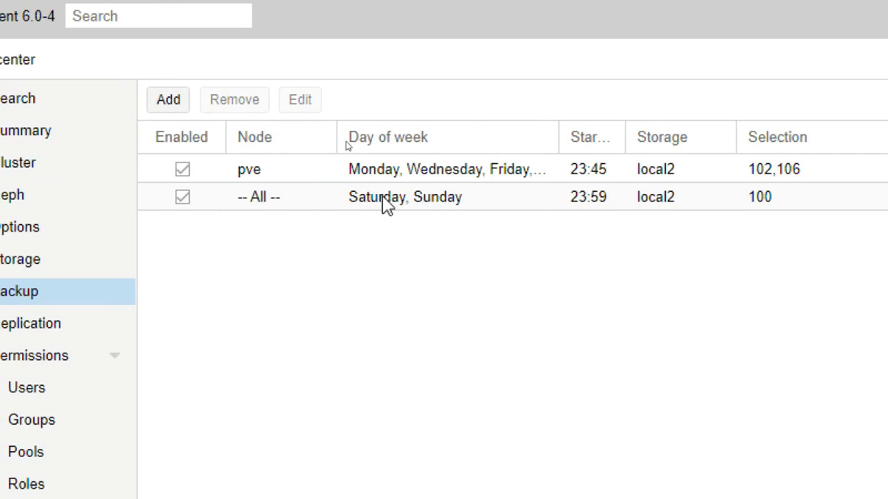
left_click(437, 202)
double_click(437, 200)
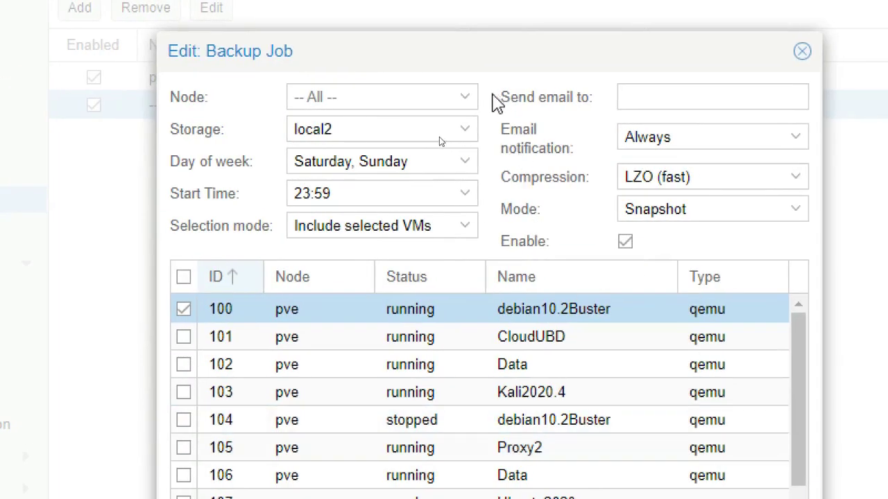
left_click(465, 101)
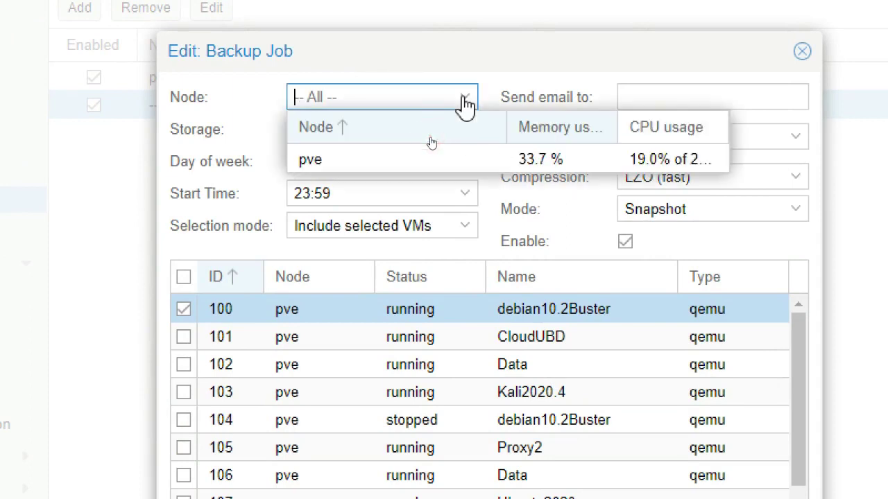
left_click(397, 165)
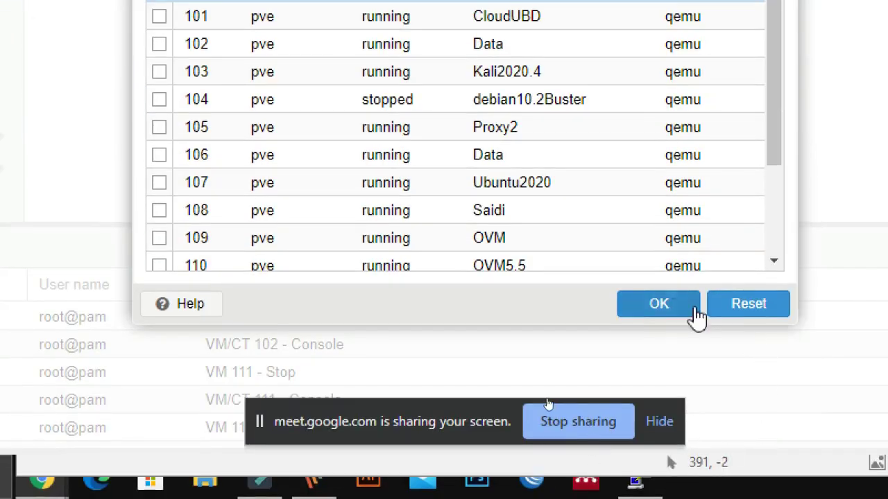
Save the pve node setting, then review the weekday and weekend jobs without changing them
left_click(659, 305)
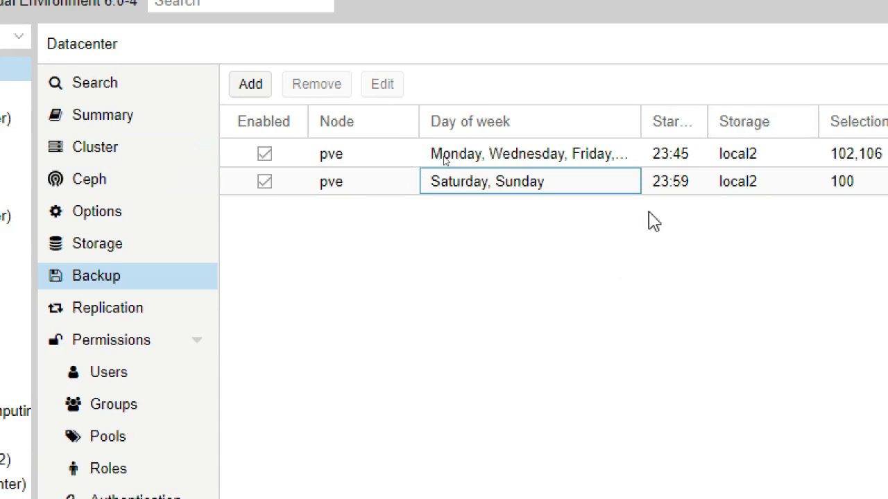
double_click(487, 158)
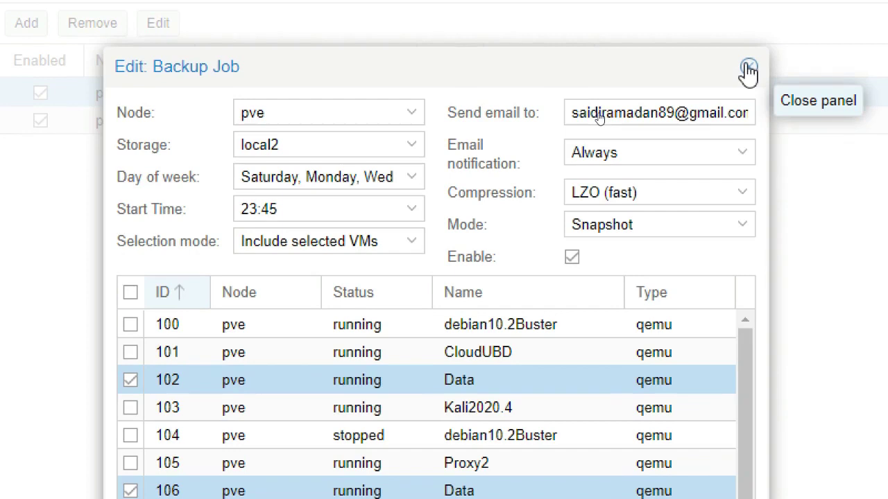
left_click(748, 68)
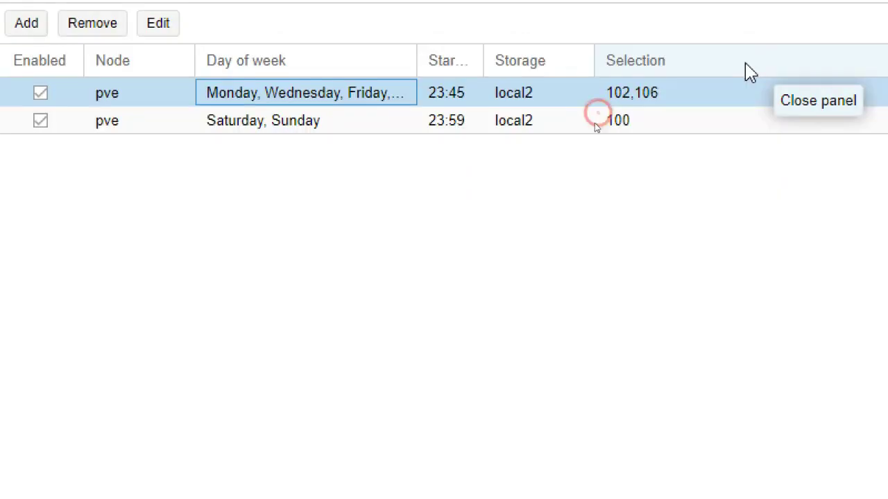
double_click(308, 125)
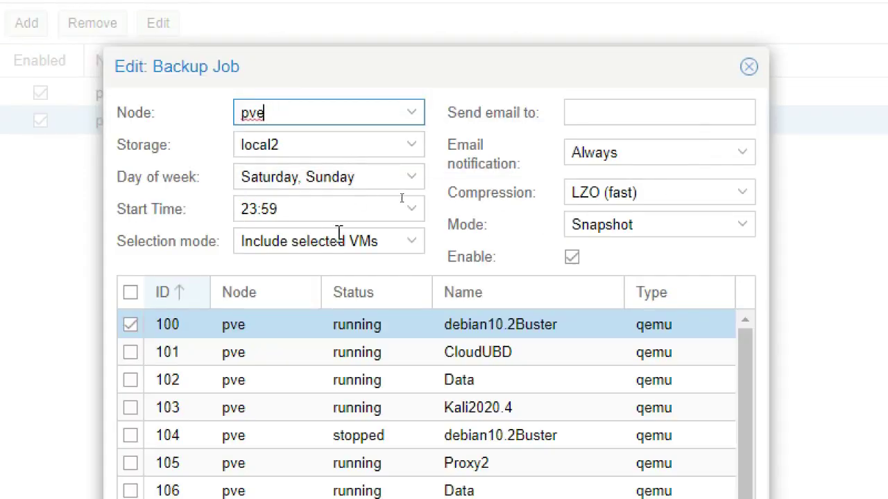
left_click(748, 68)
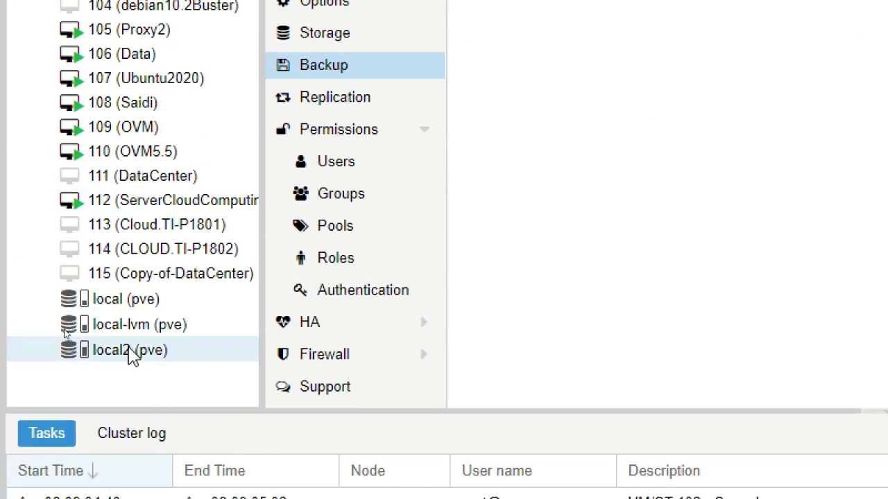
Browse local2's content and inspect the VZDump backup files of VMs 102 and 106
left_click(129, 349)
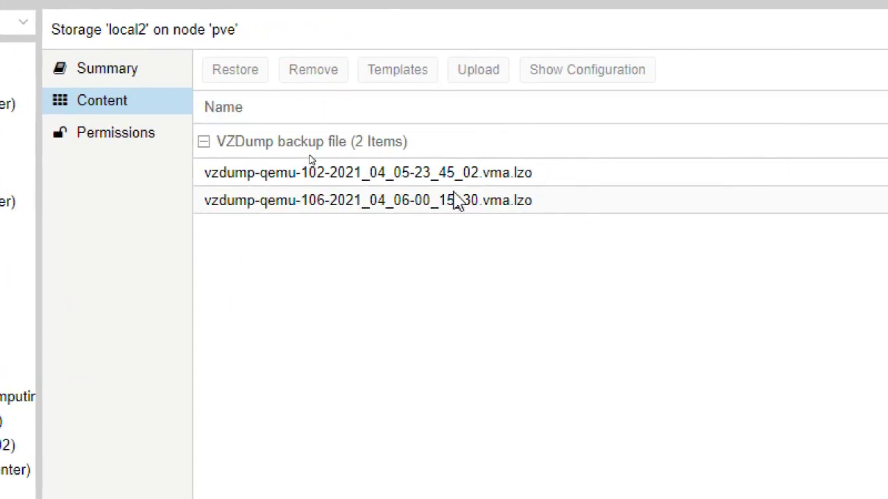
left_click(413, 174)
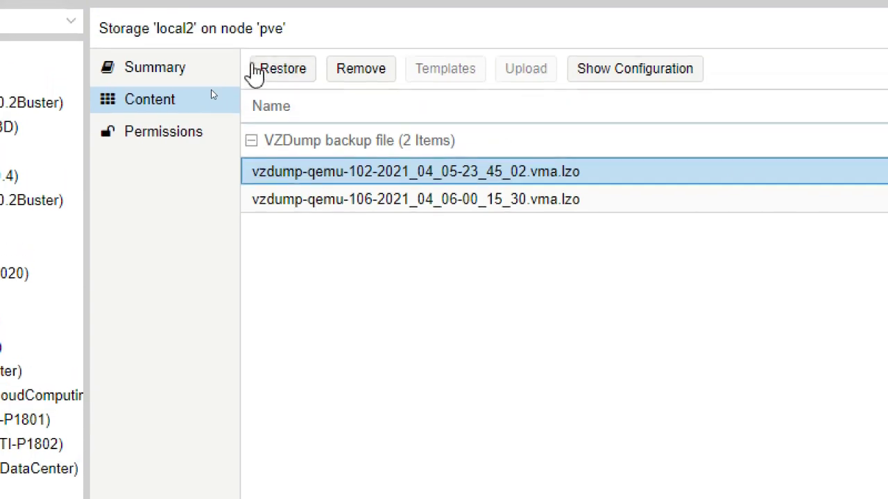
left_click(297, 207)
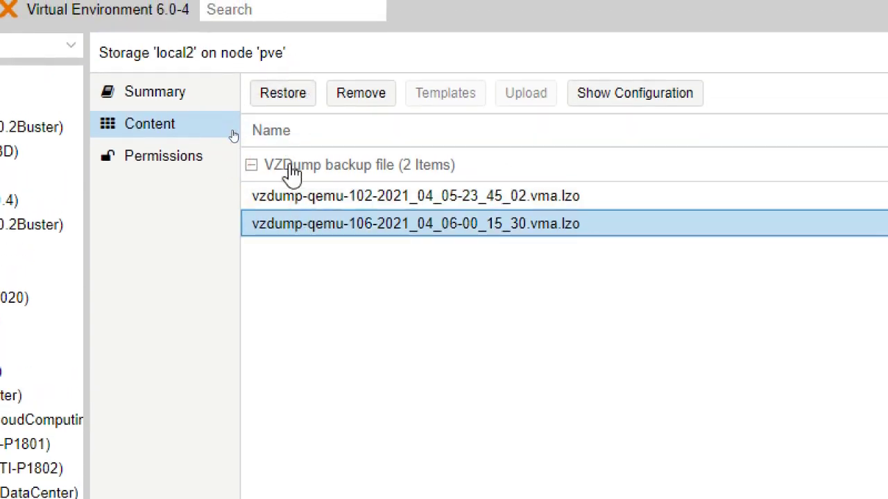
left_click(232, 137)
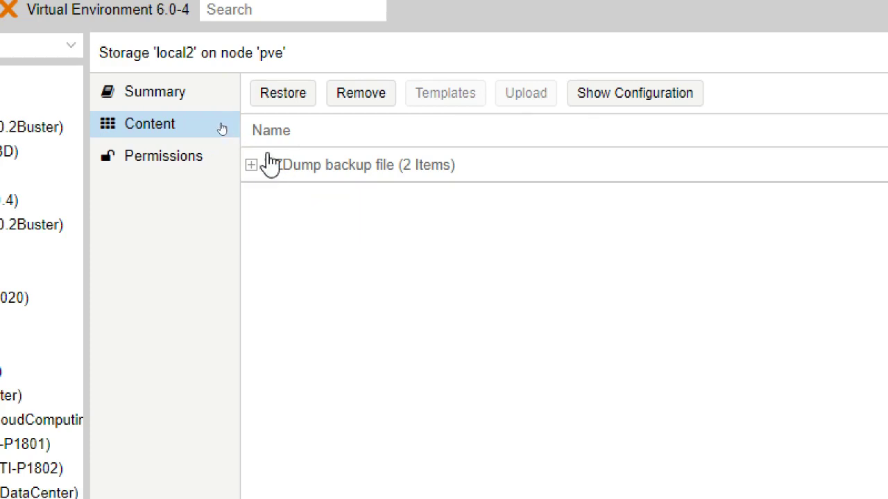
left_click(252, 167)
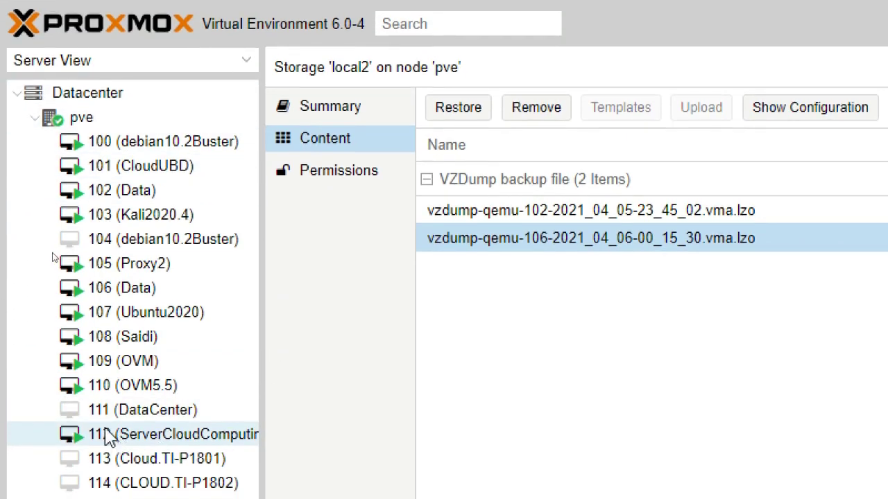
scroll(108, 440, "down", 2)
scroll(131, 76, "up", 3)
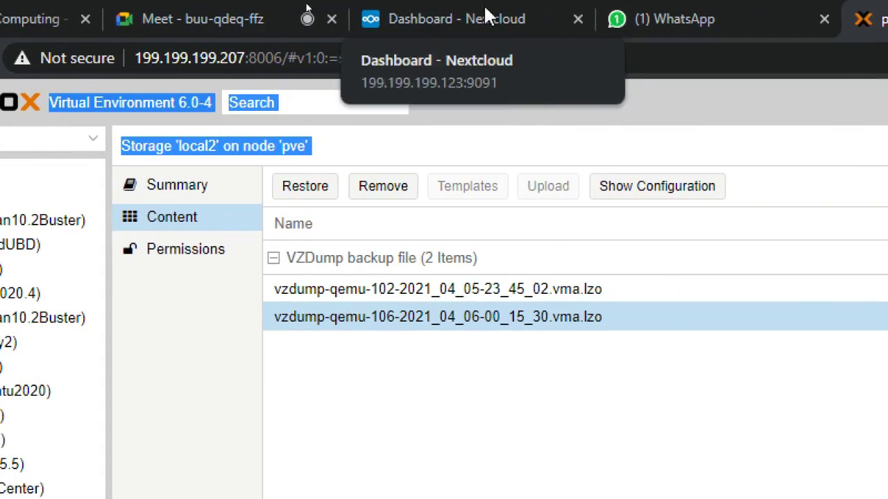
left_click(449, 16)
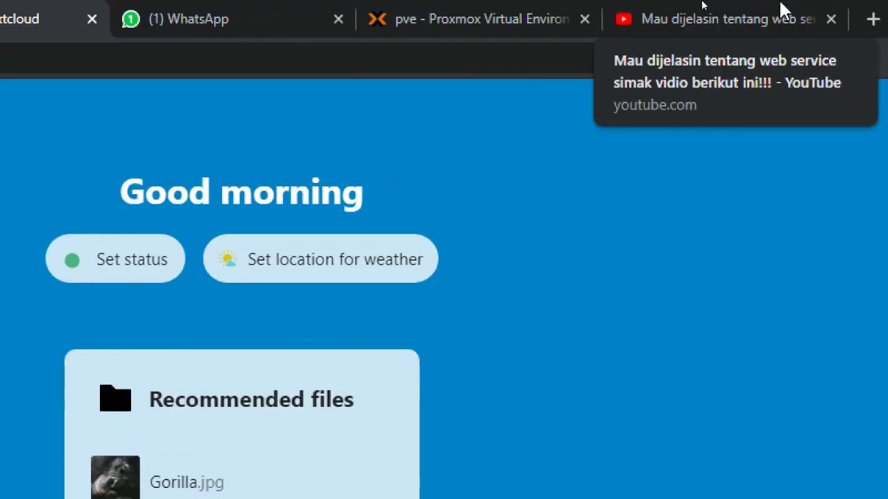
left_click(485, 17)
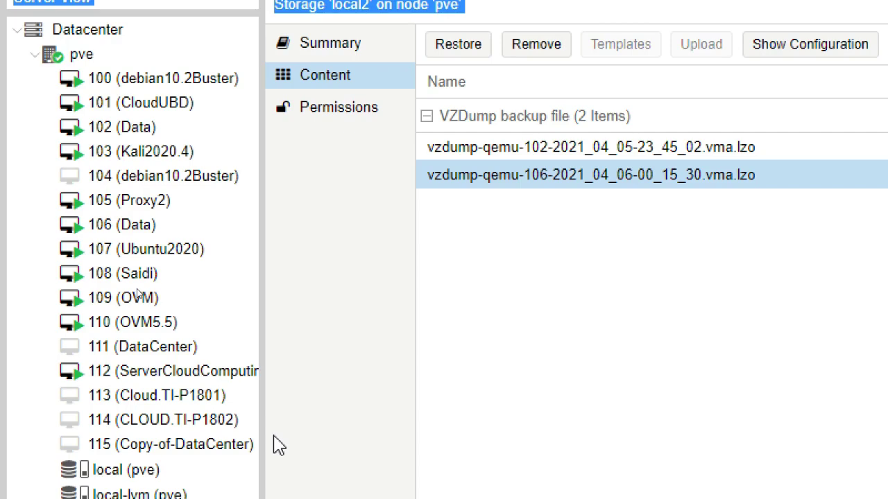
Select VM 111 (DataCenter) and view its hardware: 4.00 GiB memory, 200G disk, vmbr0 network
scroll(104, 402, "down", 1)
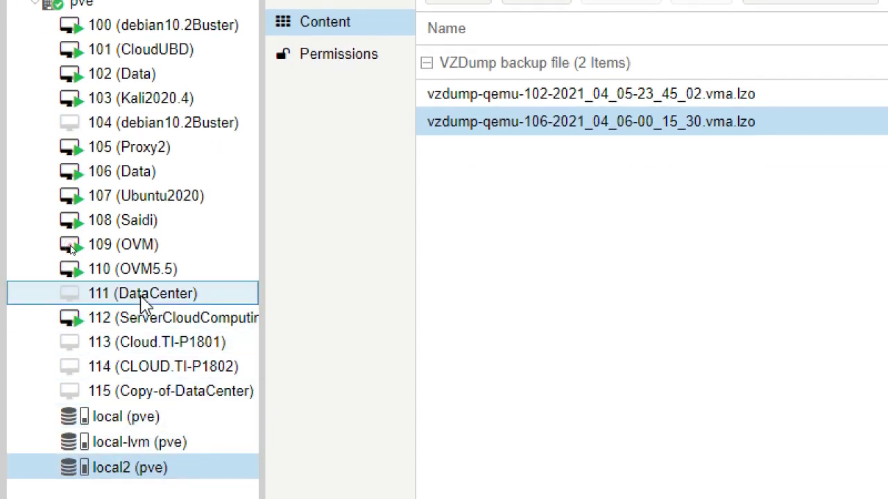
left_click(224, 301)
left_click_drag(224, 301, 360, 69)
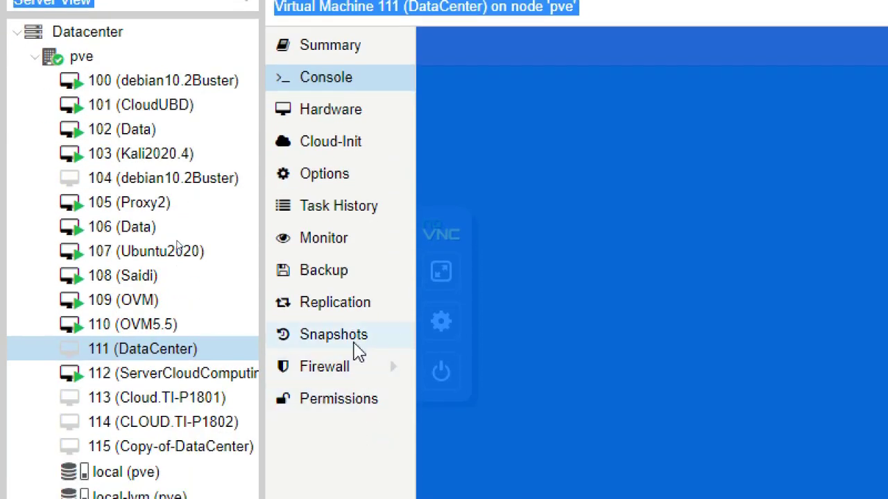
left_click(332, 117)
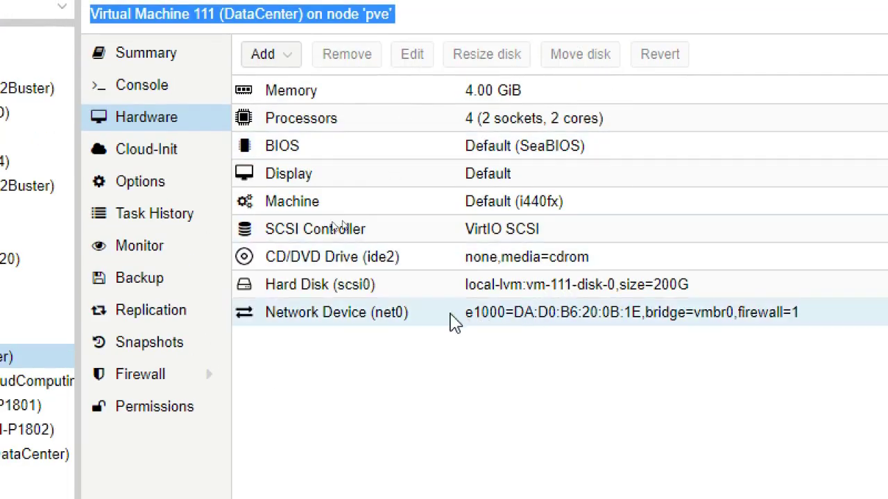
Check VM 111's network device, then switch to VM 115's hardware list
double_click(528, 317)
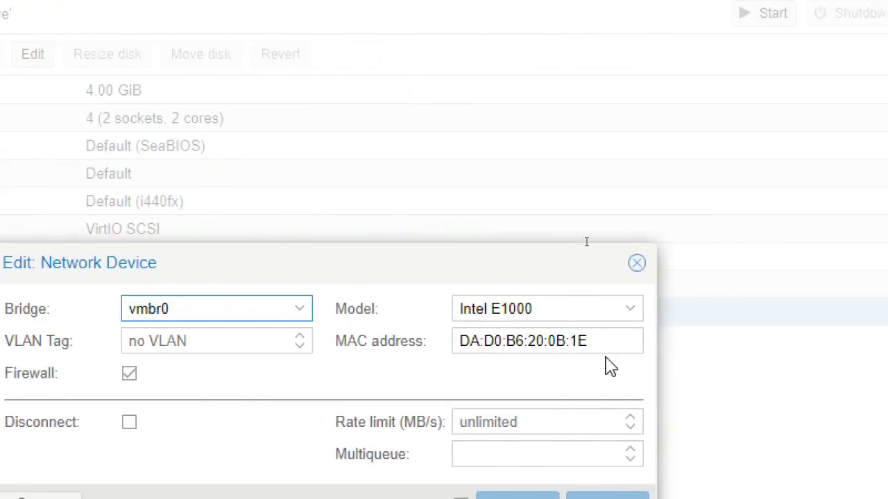
left_click(638, 264)
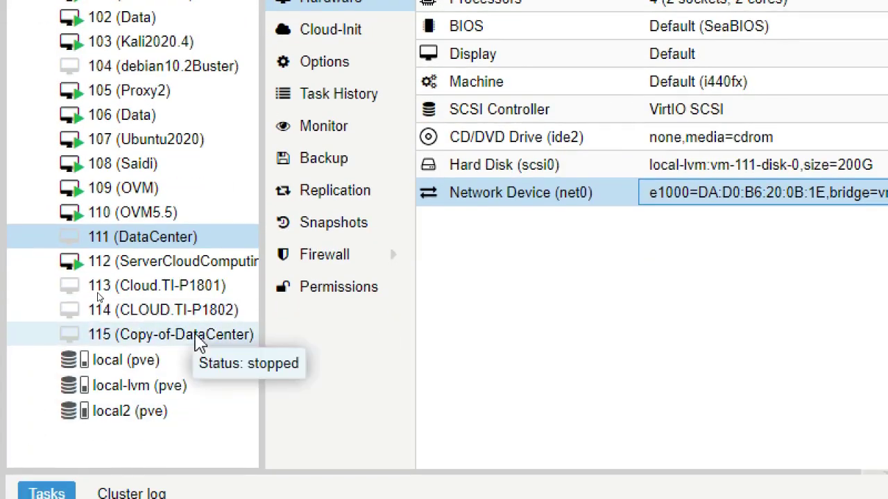
left_click(199, 340)
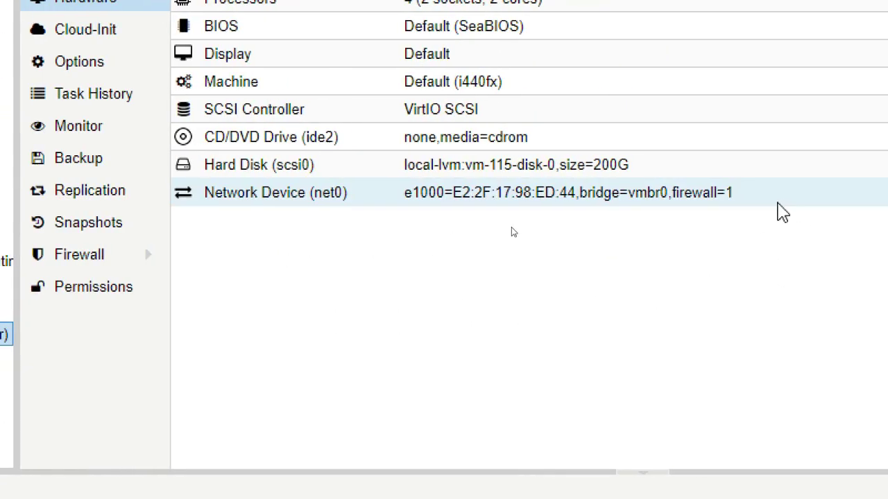
Inspect VM 115's net0 MAC address E2:2F:17:98:ED:44 and close without saving
left_click(465, 196)
double_click(465, 196)
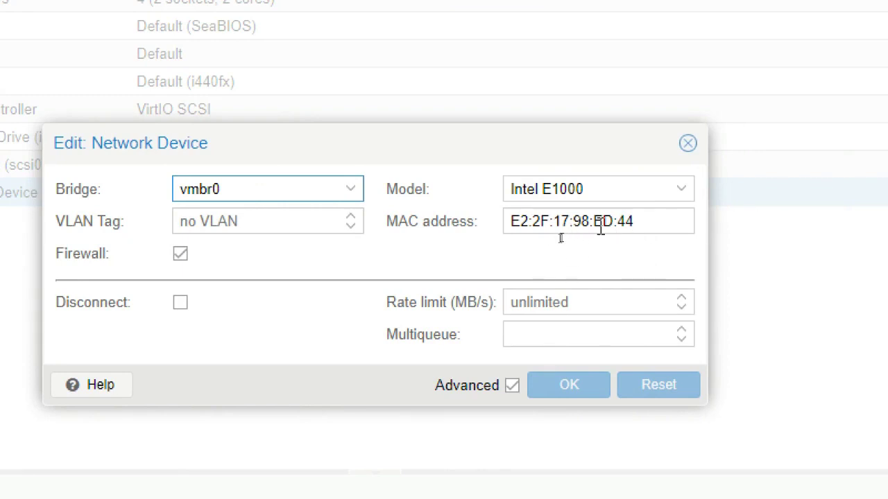
left_click_drag(648, 222, 505, 221)
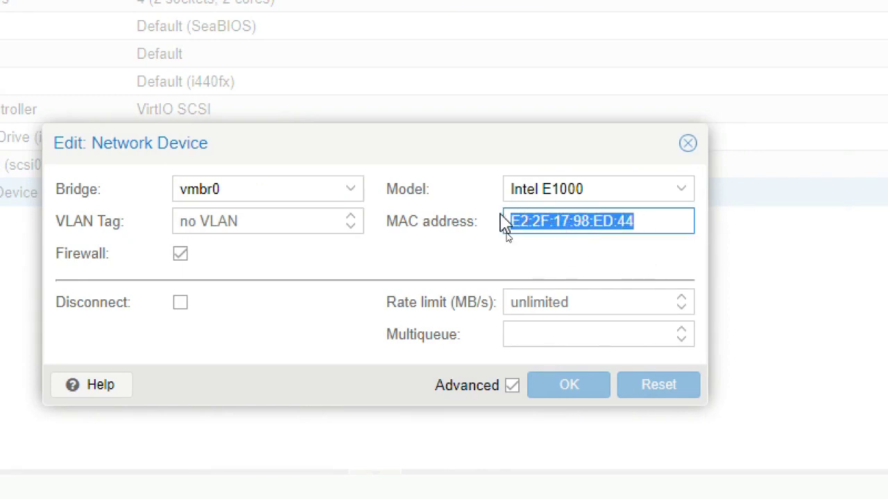
left_click(586, 234)
left_click_drag(658, 221, 493, 231)
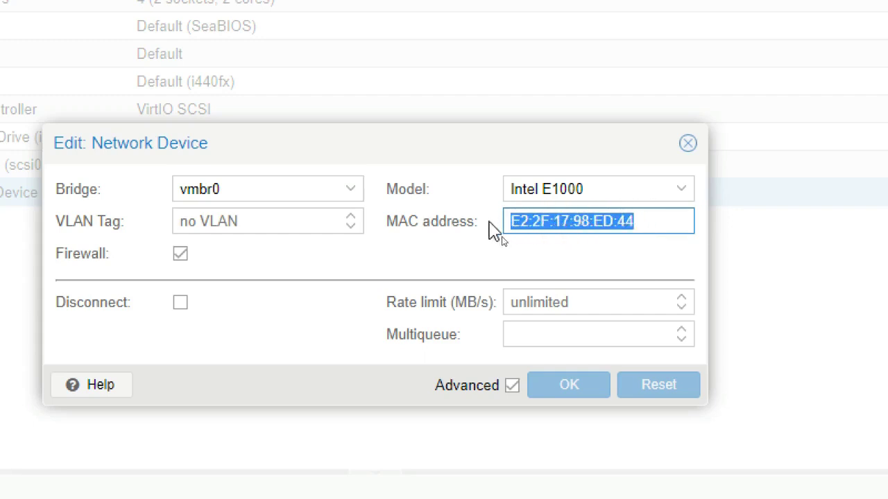
left_click(688, 144)
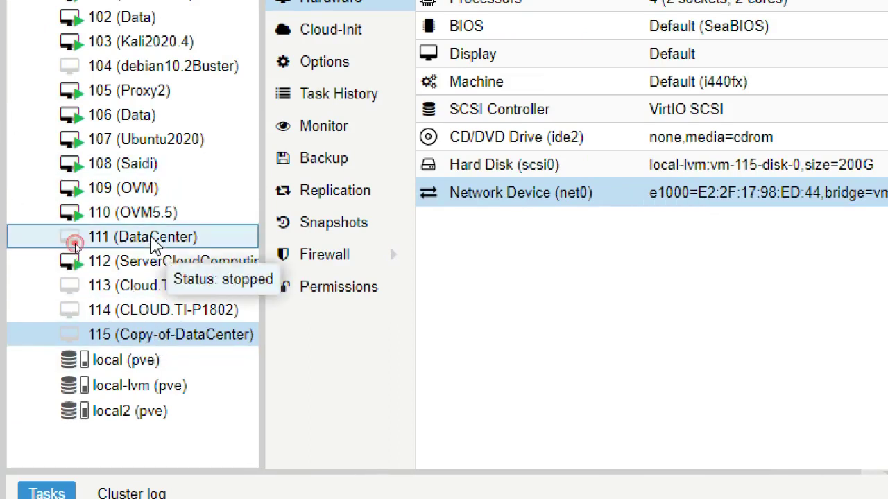
Start VM 111 (DataCenter) and check the Nextcloud dashboard
left_click(149, 243)
right_click(152, 239)
left_click(217, 284)
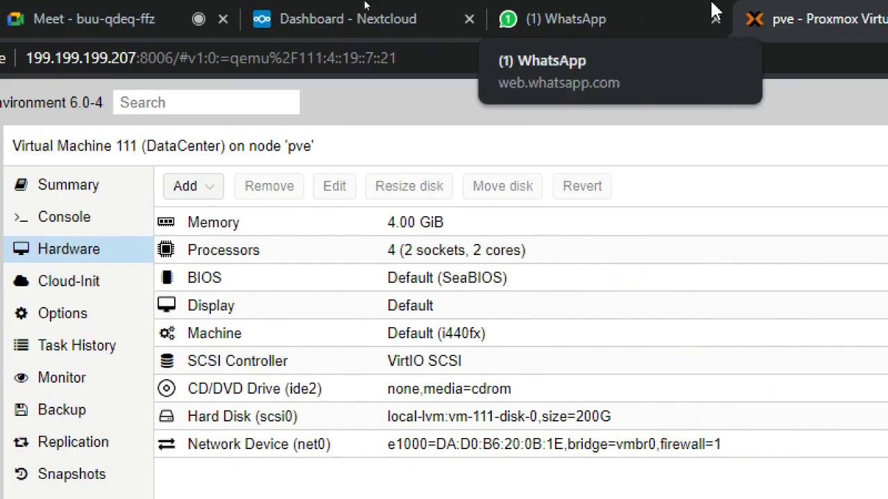
left_click(359, 28)
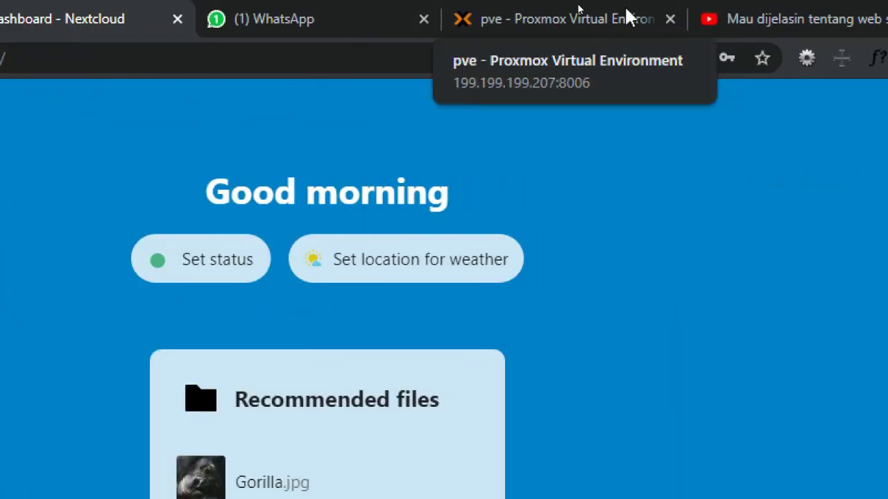
left_click(573, 19)
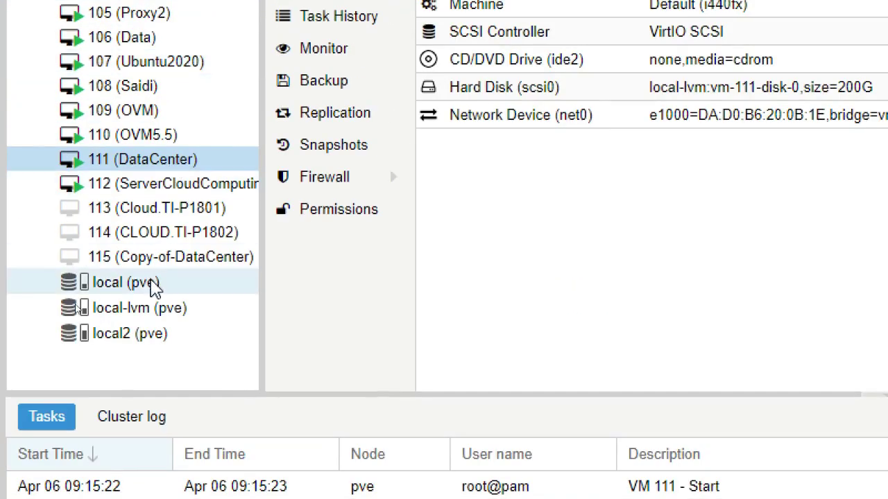
Start VM 115 (Copy-of-DataCenter), then reselect VM 111
left_click(208, 261)
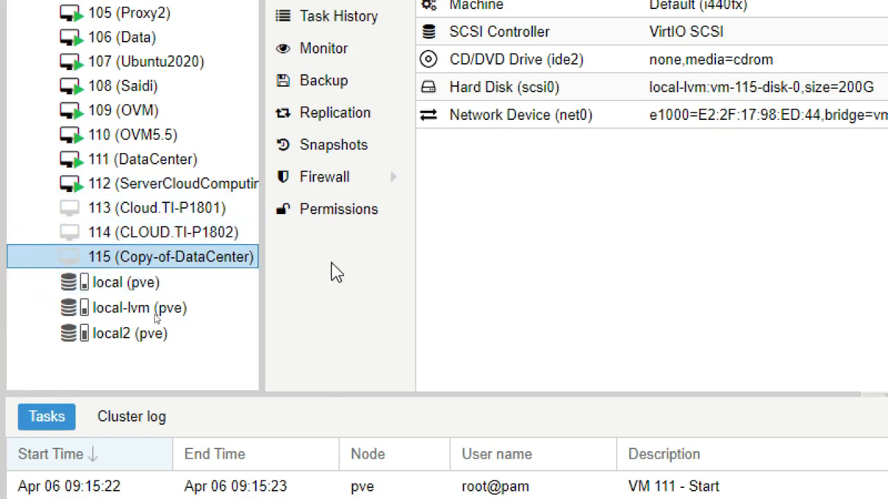
right_click(195, 254)
left_click(221, 298)
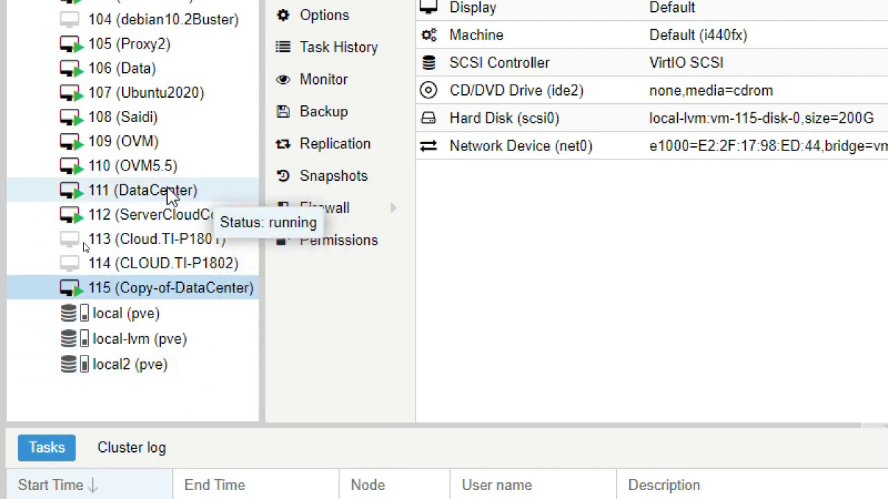
left_click(172, 197)
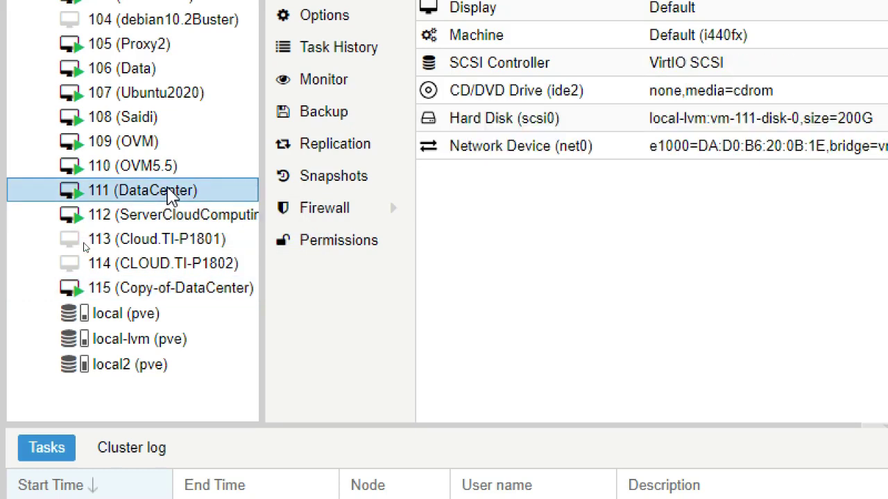
Log into VM 111's console as root and run ip ad, showing 199.199.199.123 and its MAC
double_click(172, 197)
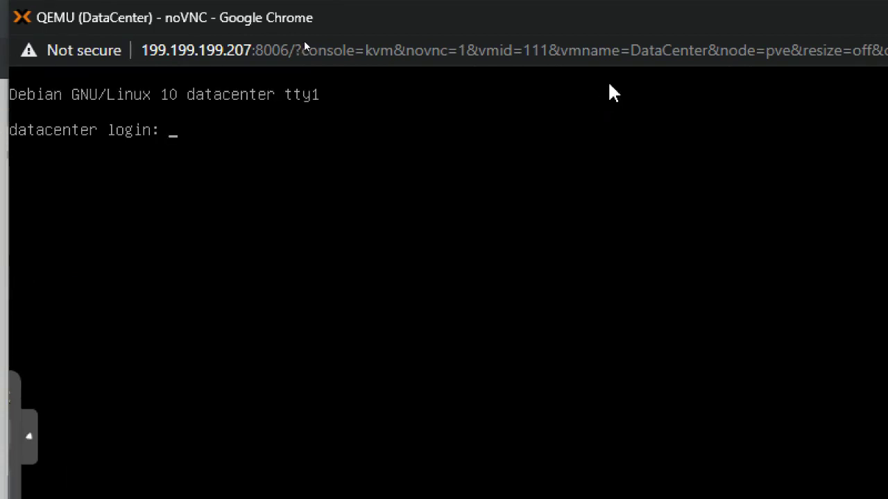
type("root")
key("Return")
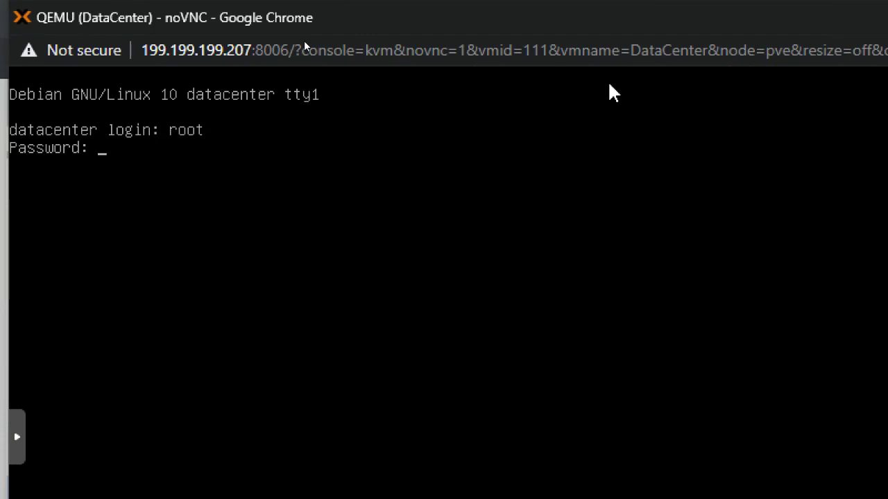
key("Return")
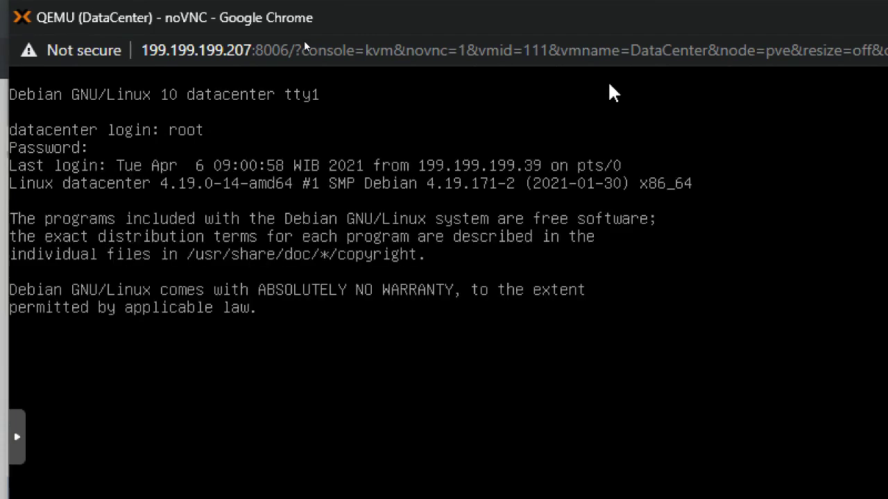
type("ip ad")
key("Return")
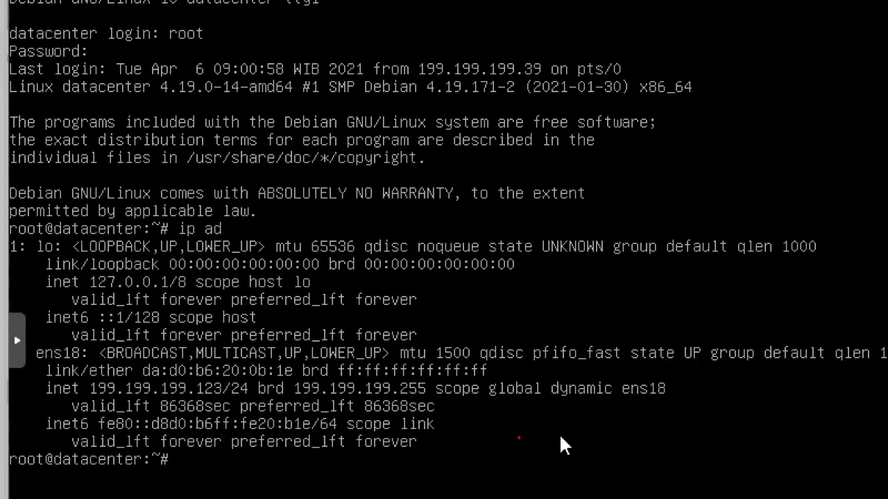
left_click_drag(90, 373, 246, 366)
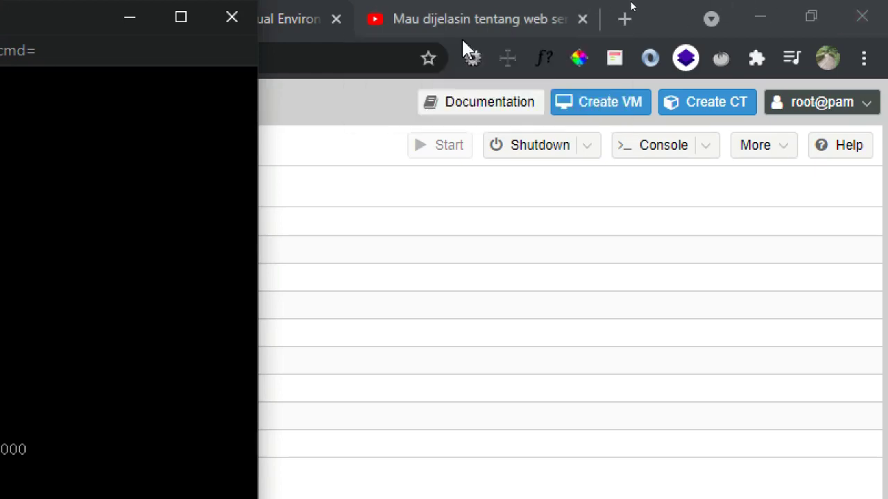
Return to the Proxmox page and open VM 115's console at the Debian login prompt
left_click(451, 12)
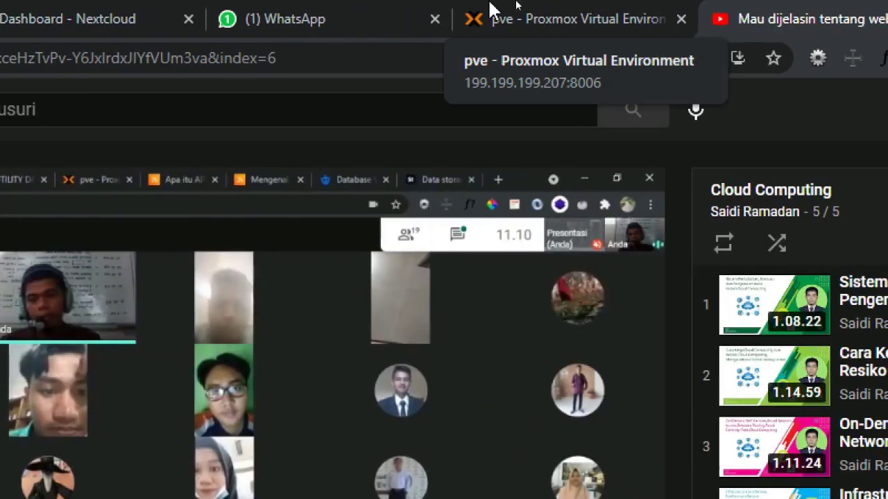
left_click(520, 10)
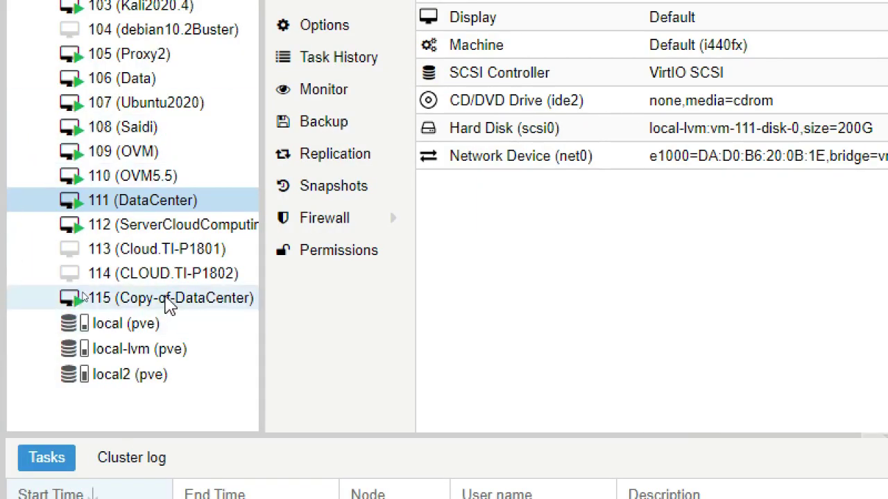
double_click(170, 305)
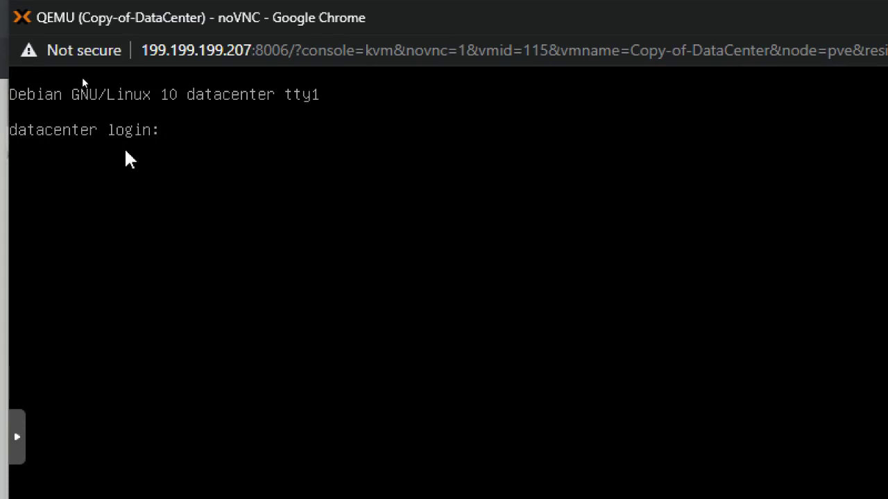
Log in as root and run ip ad, showing ens18 at 199.199.199.100/24
type("root")
key("Return")
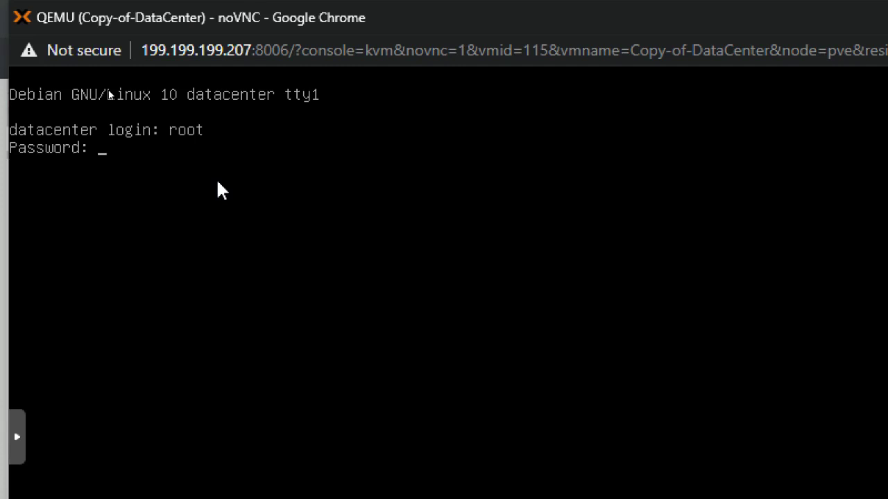
key("Return")
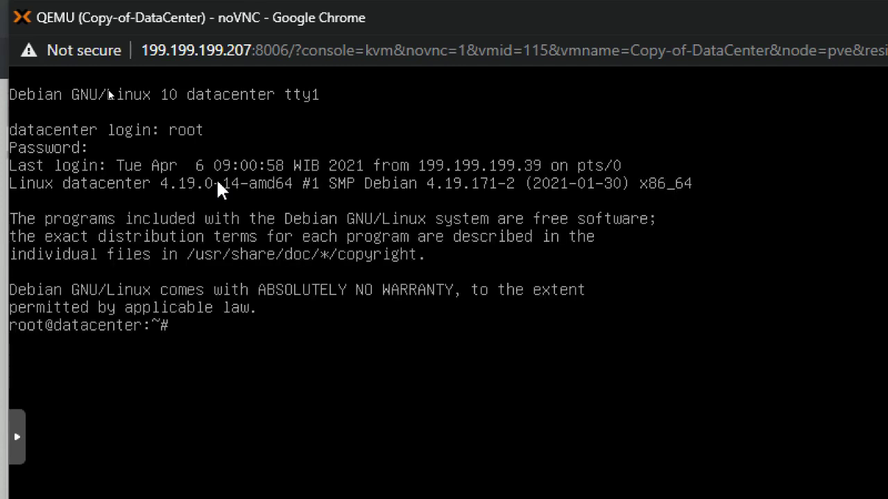
type("ip ad")
key("Return")
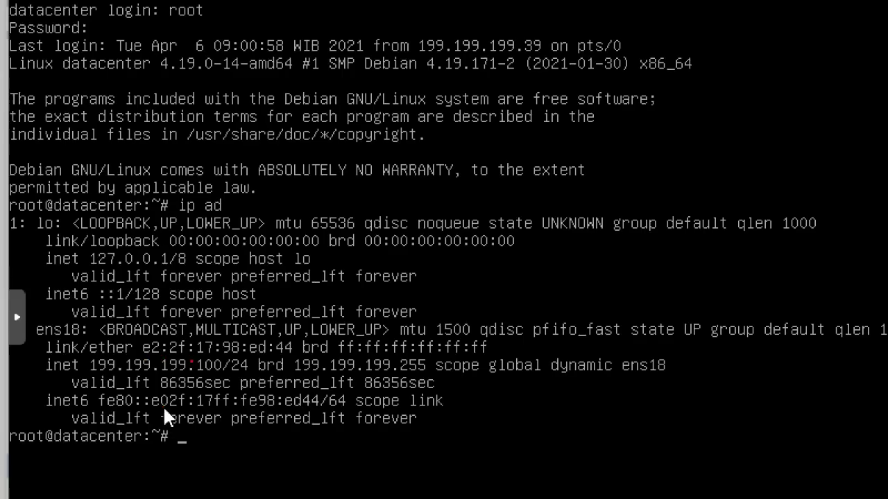
mouse_move(191, 360)
left_mouse_down()
mouse_move(234, 344)
mouse_move(231, 376)
mouse_move(186, 382)
mouse_move(193, 349)
left_mouse_up()
key("Escape")
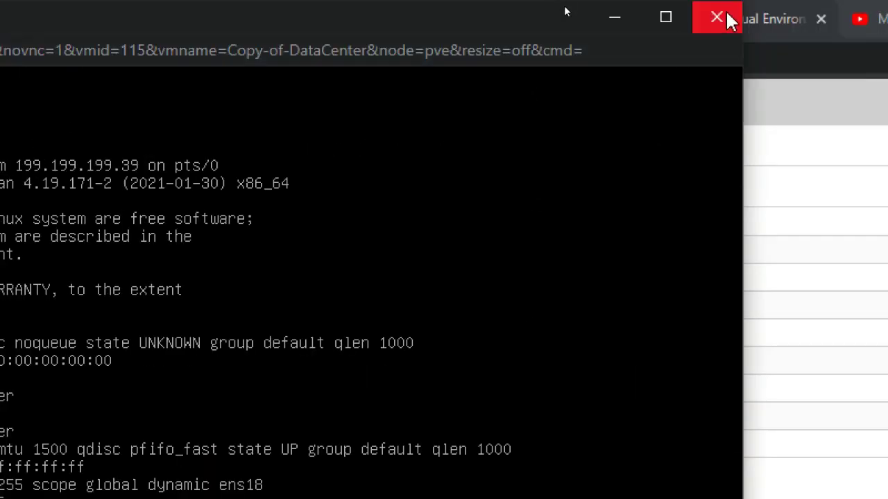
Close the VM 115 and VM 111 consoles and bring the nextcloud nano session forward
left_click(727, 18)
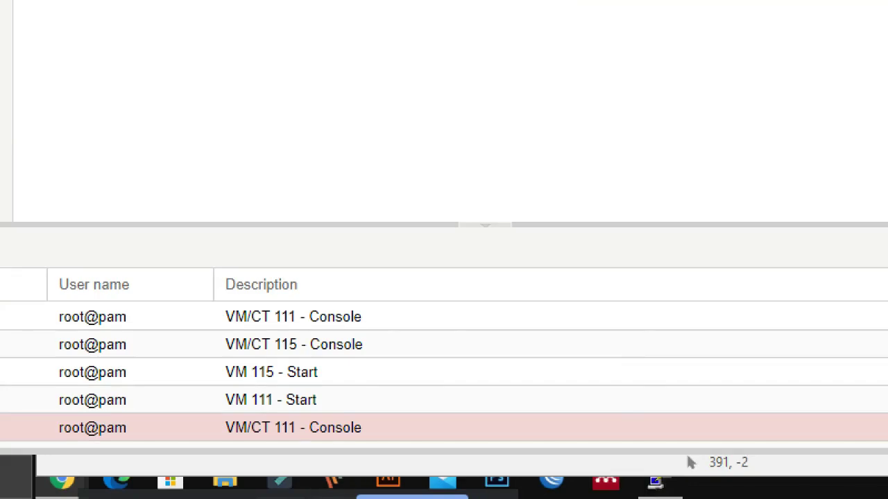
mouse_move(224, 492)
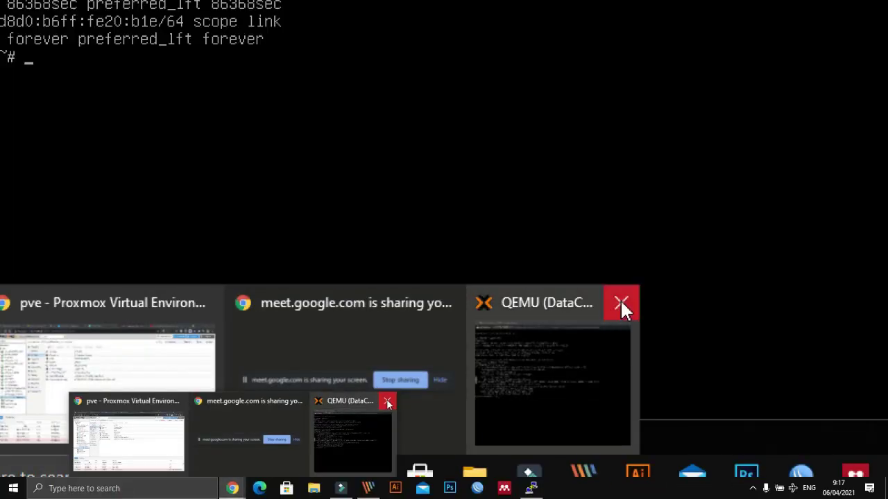
left_click(386, 401)
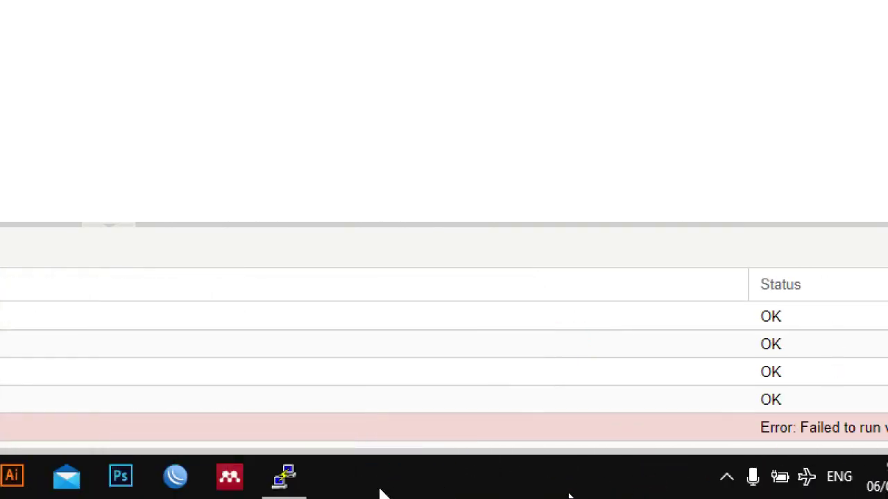
left_click(286, 478)
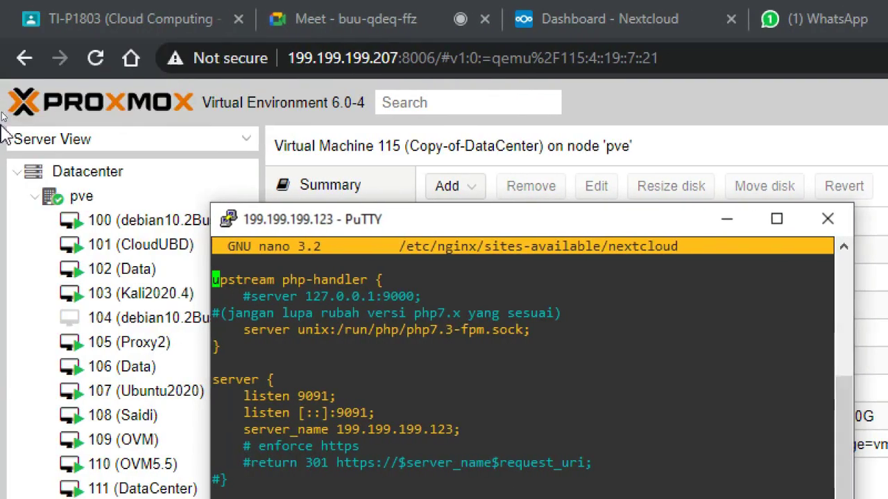
Start a new PuTTY SSH session to 199.199.199.100 and accept its host key
right_click(350, 221)
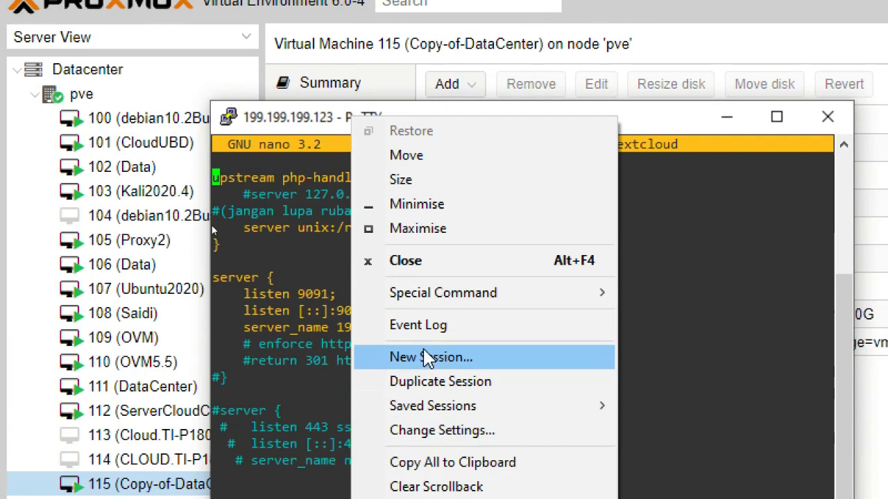
left_click(421, 459)
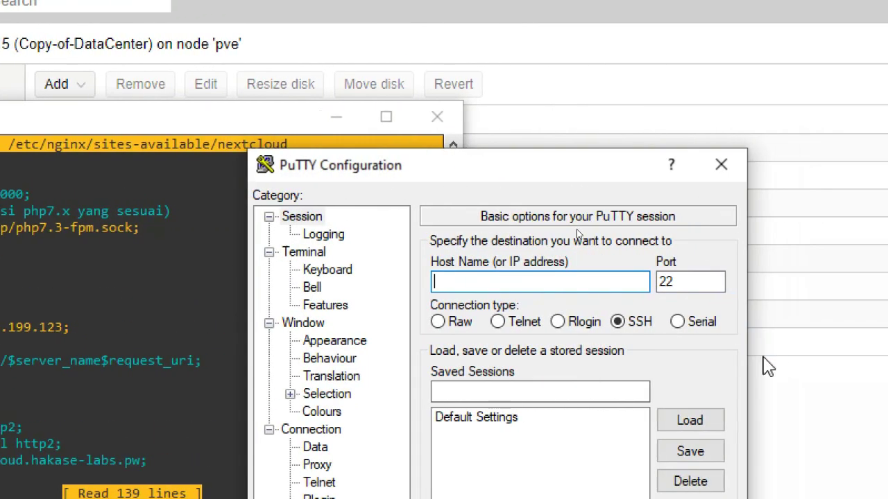
type("199.199.199.100")
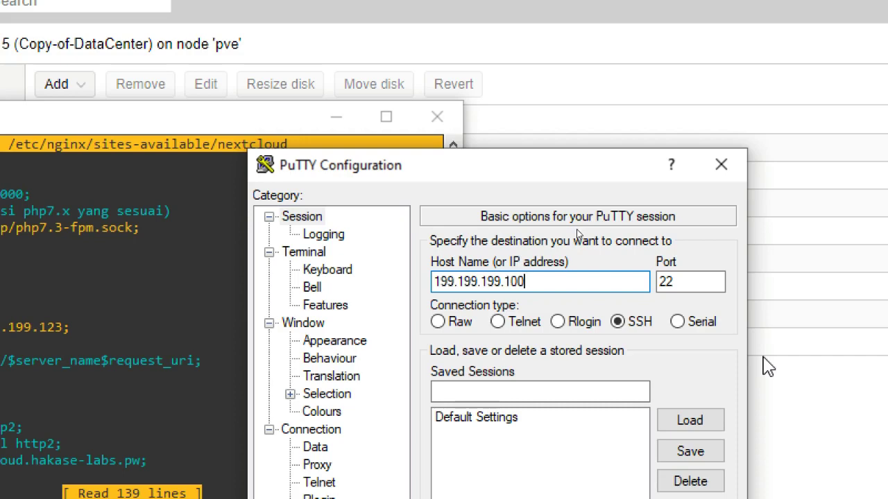
key("Return")
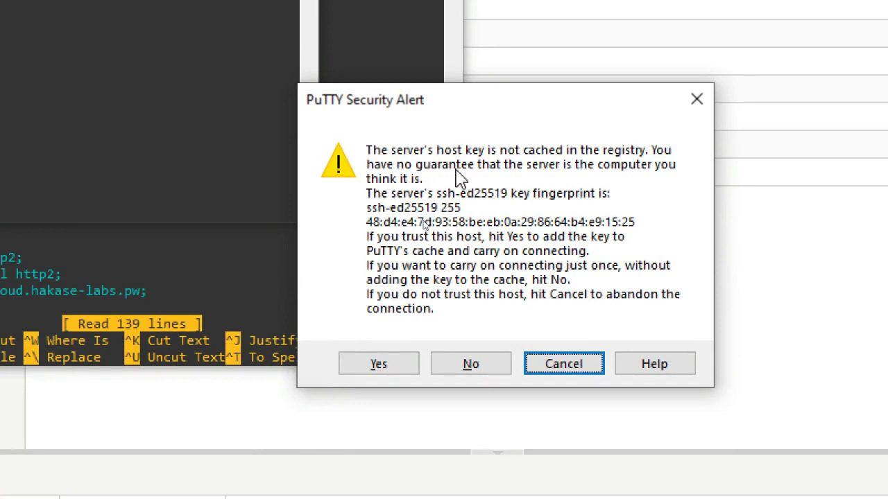
key("Left")
key("Left")
key("Return")
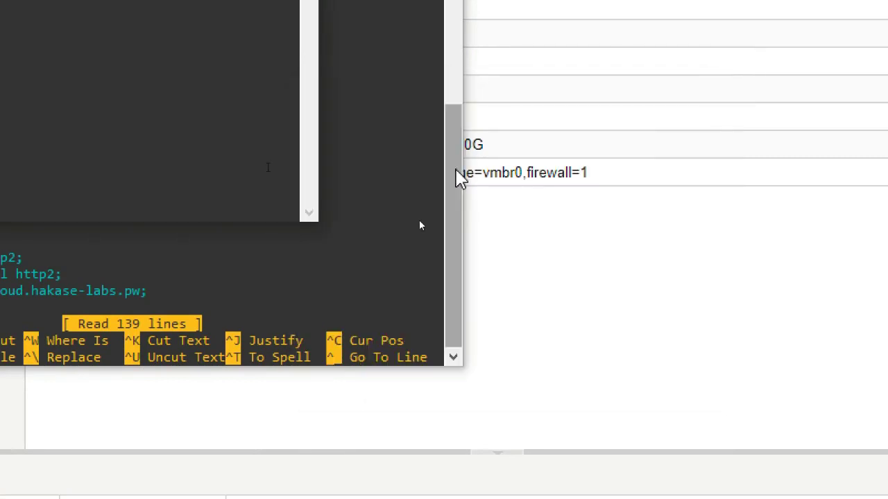
Log in to the 199.199.199.100 session as root with the password
type("root")
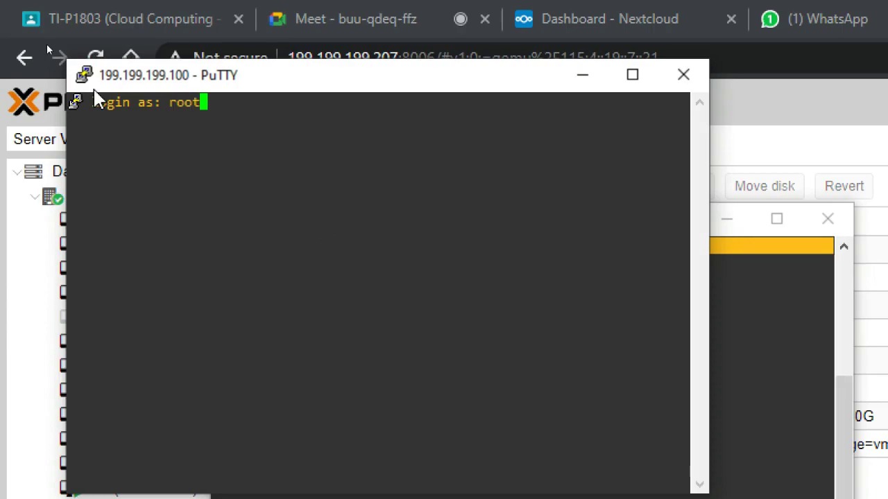
key("Return")
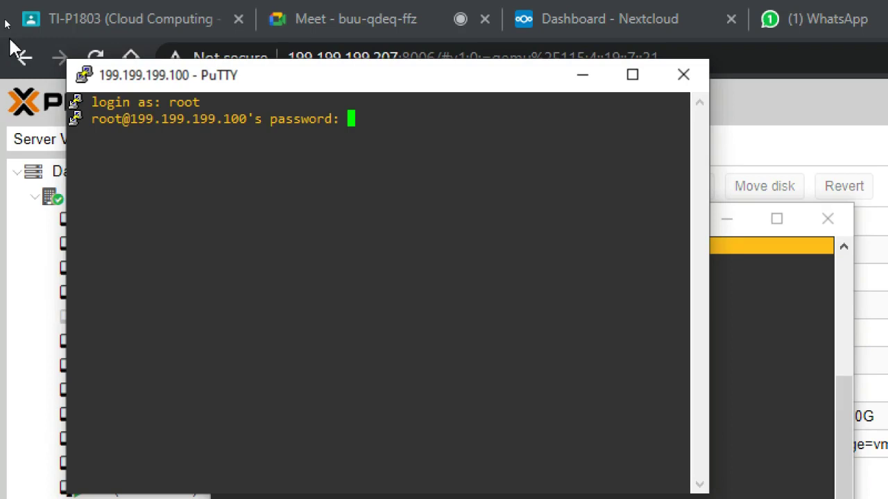
key("Return")
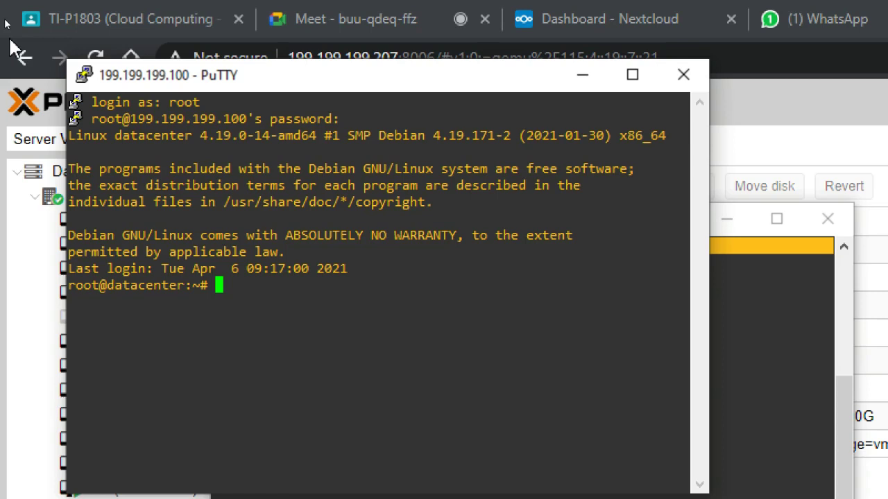
List /var/www, showing the nextcloud folder and zip archives, then return home
type("cd /var/www/")
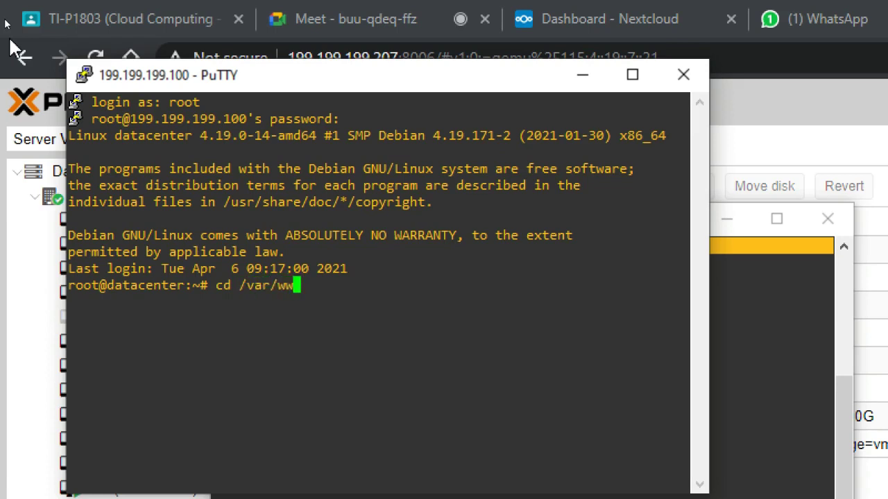
key("Return")
type("ls")
key("Return")
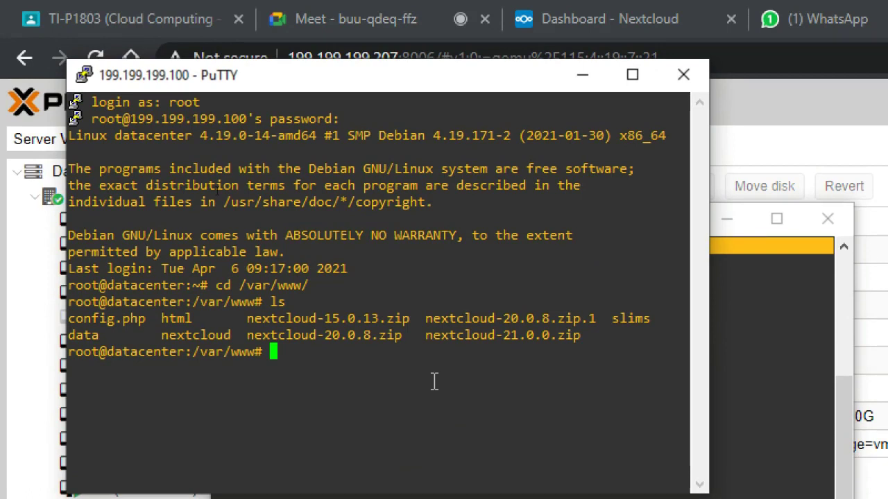
type("cd")
key("Return")
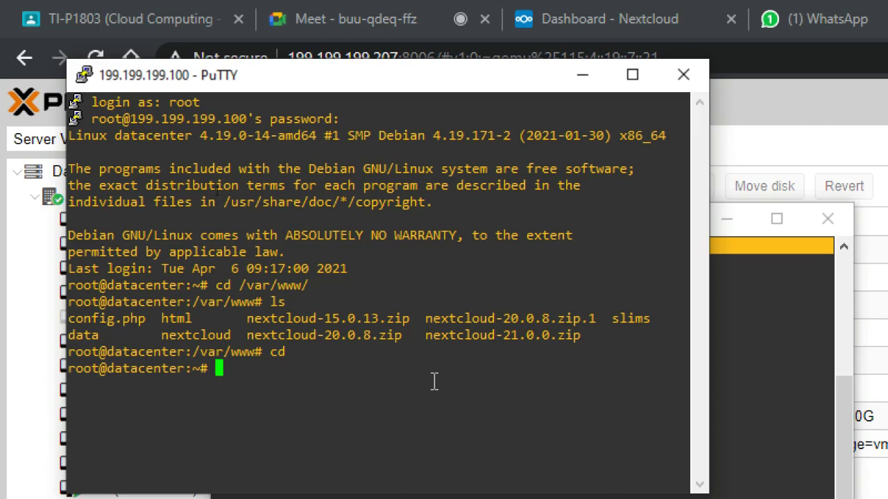
type("nano /etc/si")
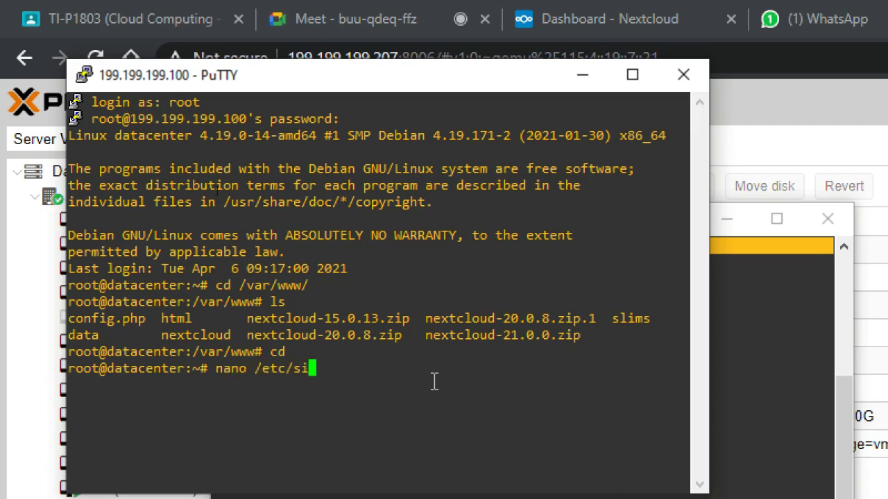
type("tte")
Open /etc/nginx/sites-available/nextcloud in nano, past the edit lock warning
key("BackSpace")
key("BackSpace")
type("e")
key("BackSpace")
key("BackSpace")
key("BackSpace")
key("BackSpace")
type("nginx/i")
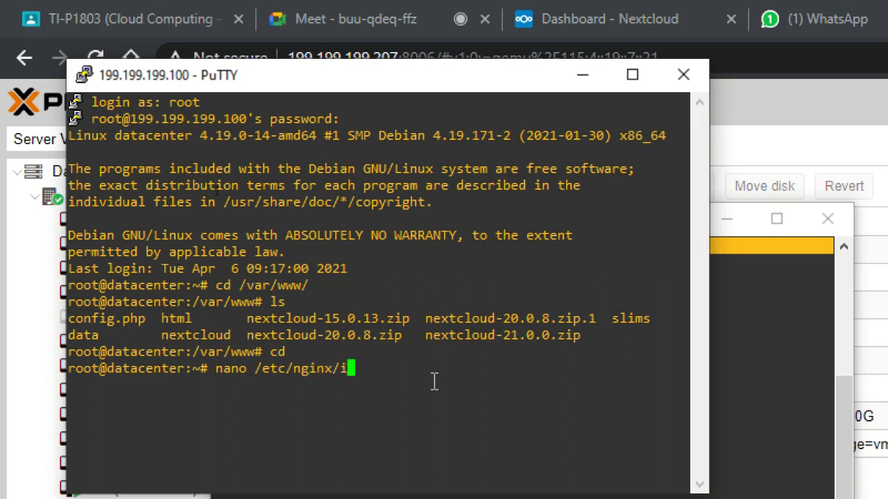
key("BackSpace")
type("sites-av")
key("Tab")
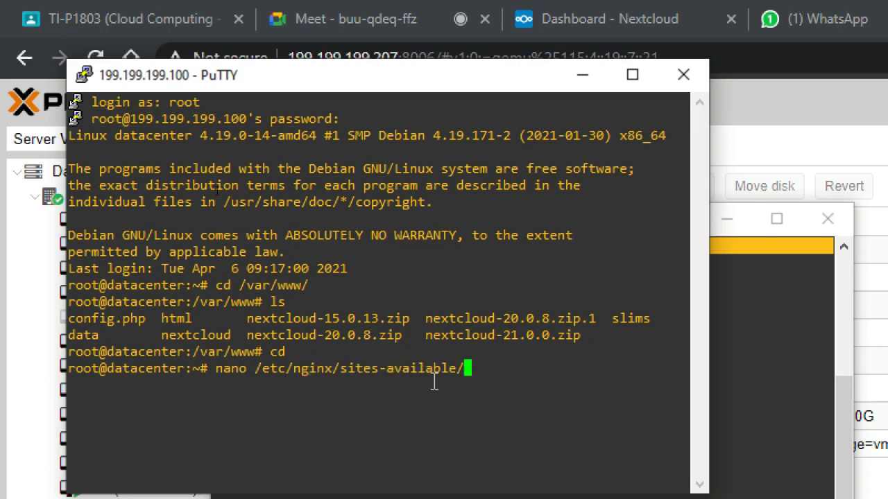
type("ne")
key("Tab")
key("Return")
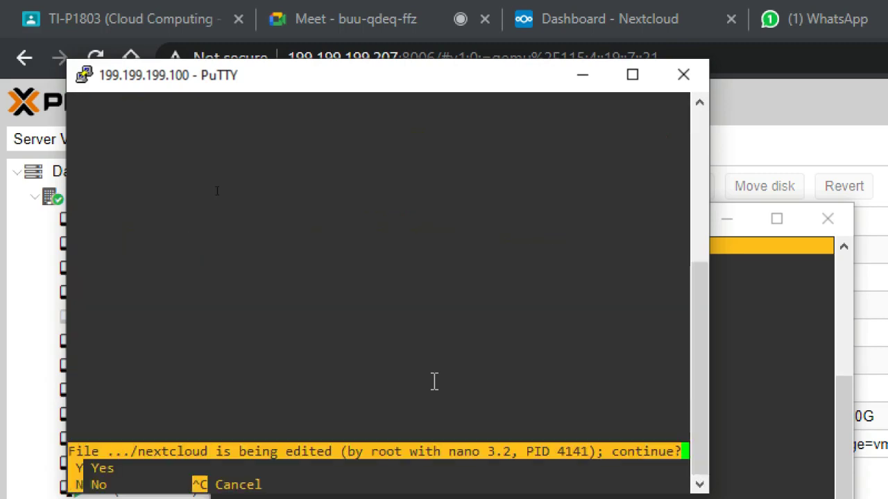
key("y")
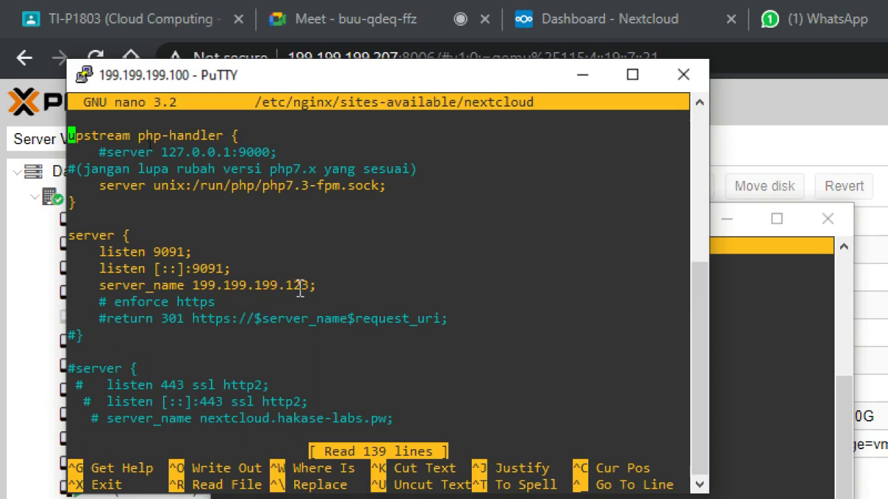
Change server_name from 199.199.199.123 to 199.199.199.100, save, and exit nano
key("Down")
key("Down")
key("Down")
key("Down")
key("Down")
key("Down")
key("Down")
key("Down")
key("Down")
key("Right")
key("Right")
key("Right")
key("Right")
key("Right")
key("Right")
key("Right")
key("Right")
key("Right")
key("Right")
key("Right")
key("Right")
key("Right")
key("Right")
key("Right")
key("Right")
key("Right")
key("Right")
key("Right")
key("Right")
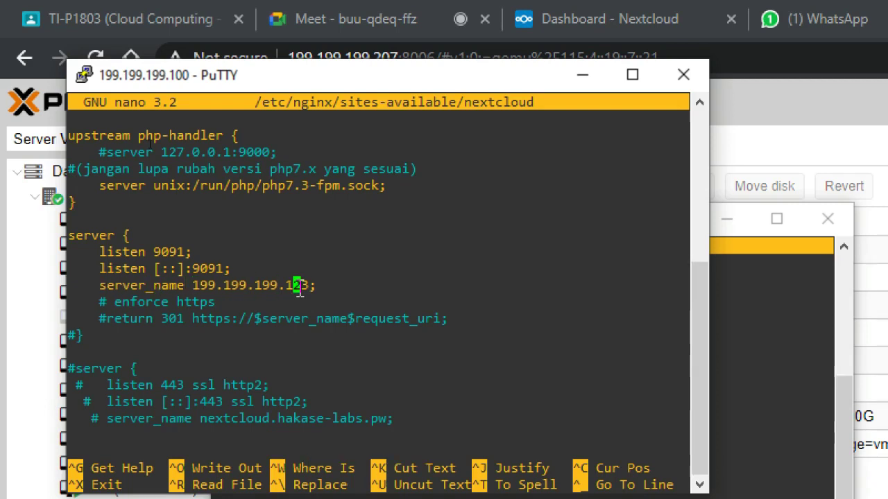
key("Right")
key("Right")
key("BackSpace")
key("BackSpace")
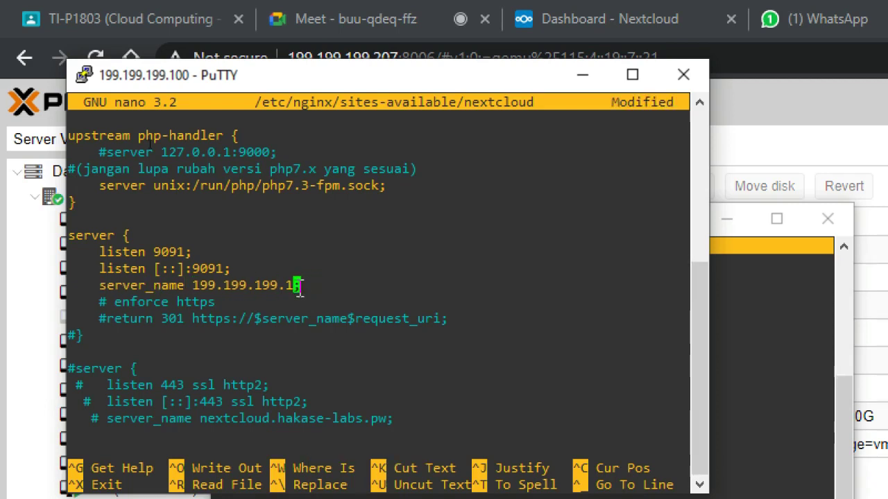
type("00")
key("ctrl+o")
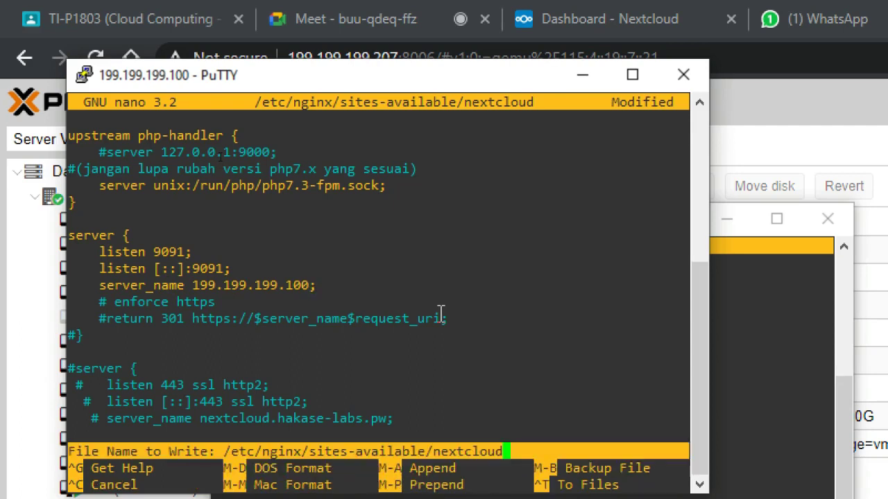
key("Return")
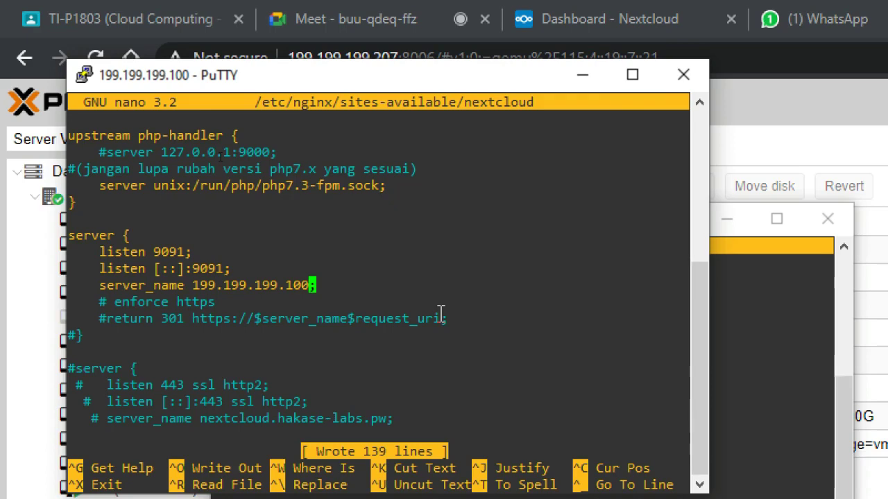
key("ctrl+x")
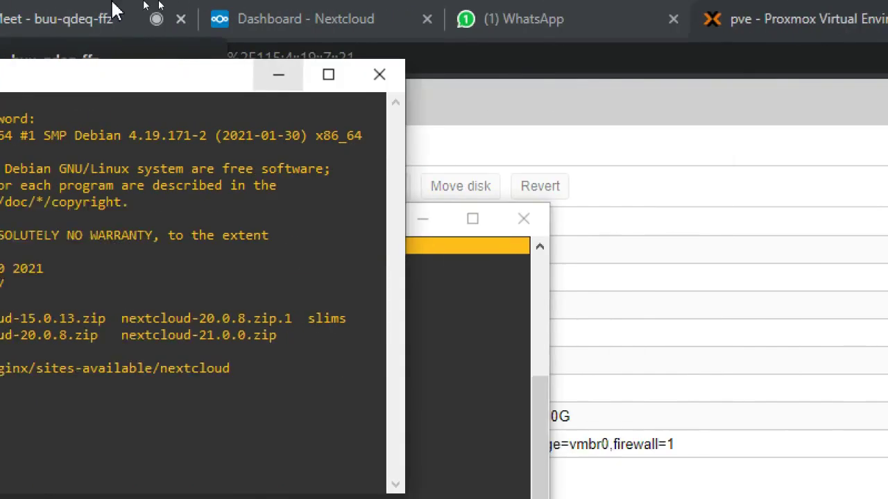
Paste the Nextcloud address 199.199.199.123:9091 into a new tab and trim the old IP ending
left_click(312, 19)
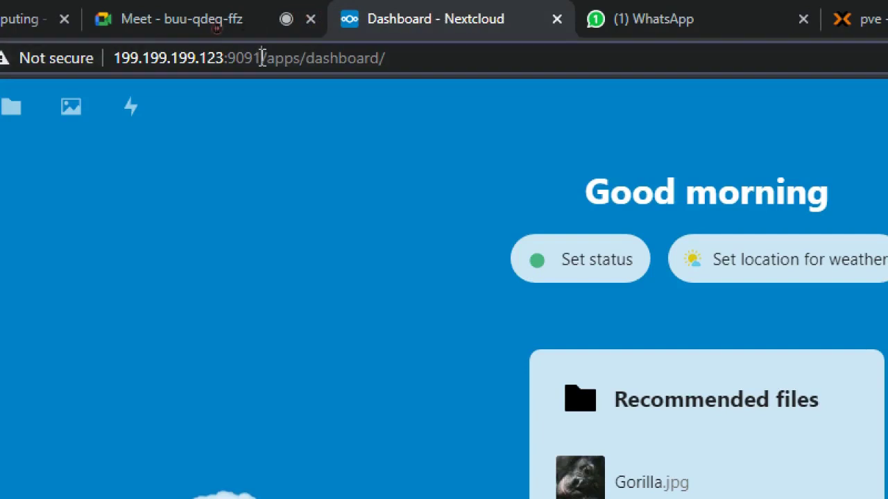
left_click_drag(262, 58, 97, 60)
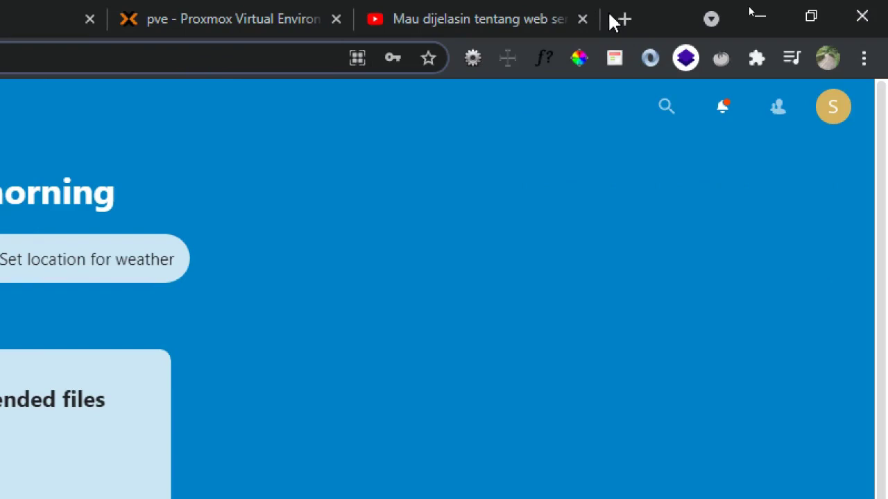
left_click(611, 18)
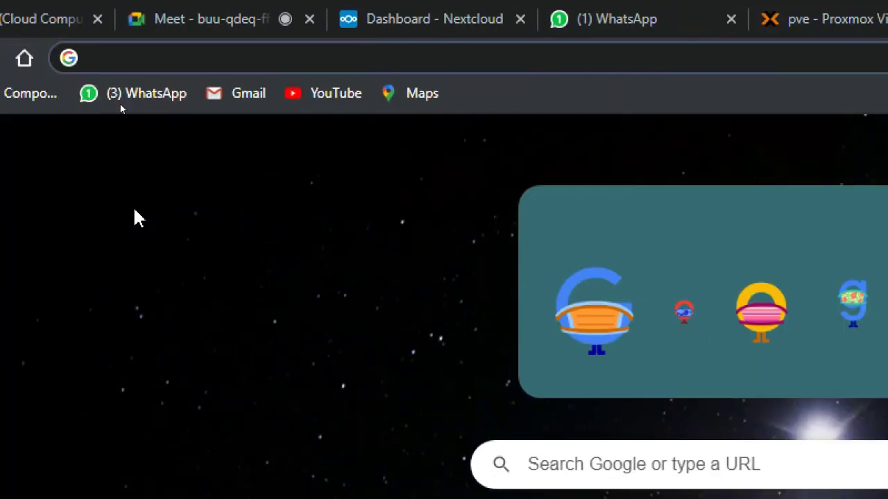
key("ctrl+v")
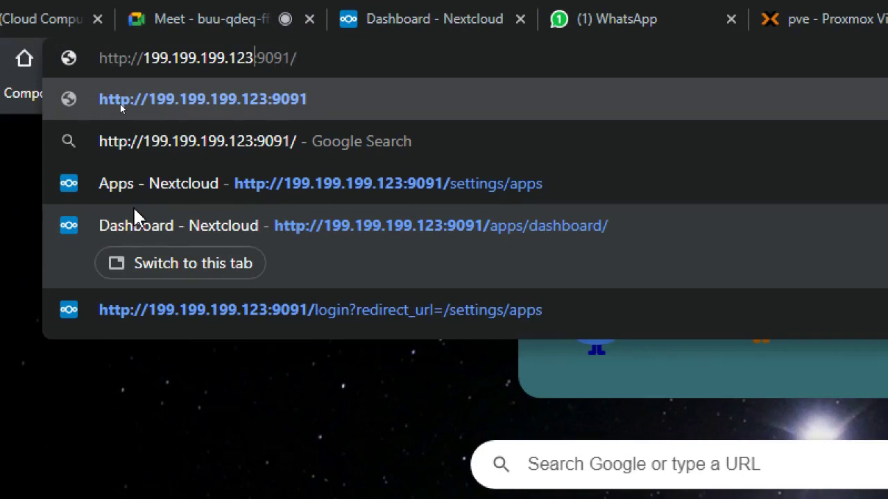
key("BackSpace")
key("BackSpace")
Load Nextcloud at 199.199.199.100:9091, then bring the 199.199.199.100 PuTTY session forward
type("00")
key("Return")
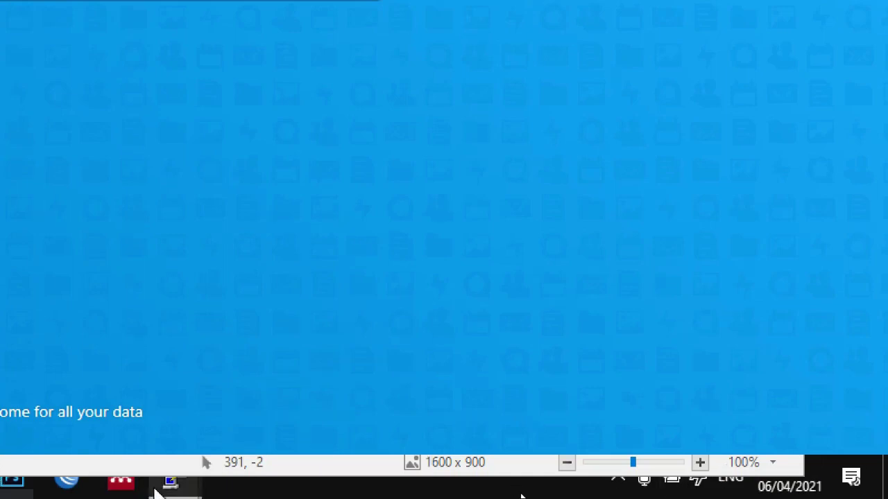
mouse_move(159, 486)
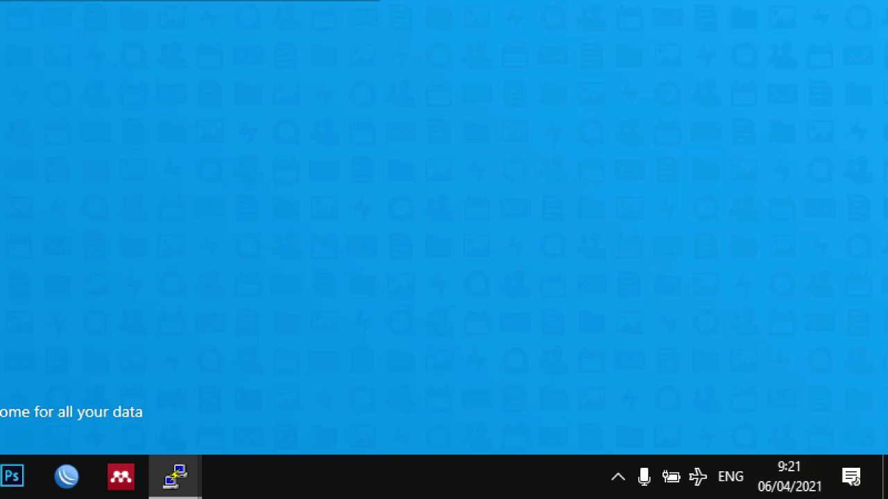
mouse_move(194, 485)
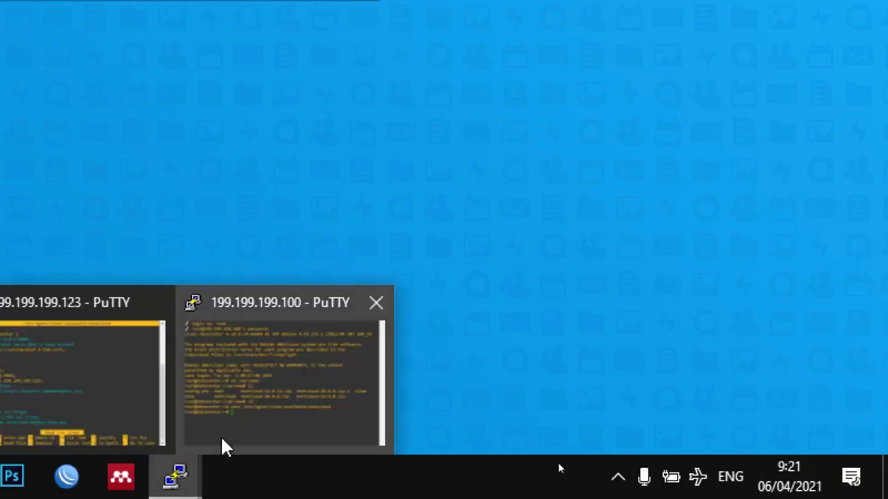
left_click(274, 428)
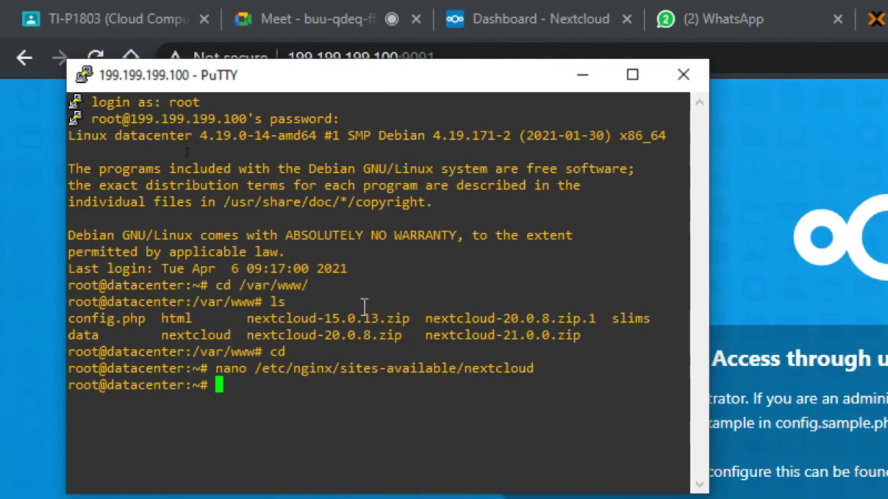
Change into /var/www and then its nextcloud folder, listing each directory
type("cd /var/www/")
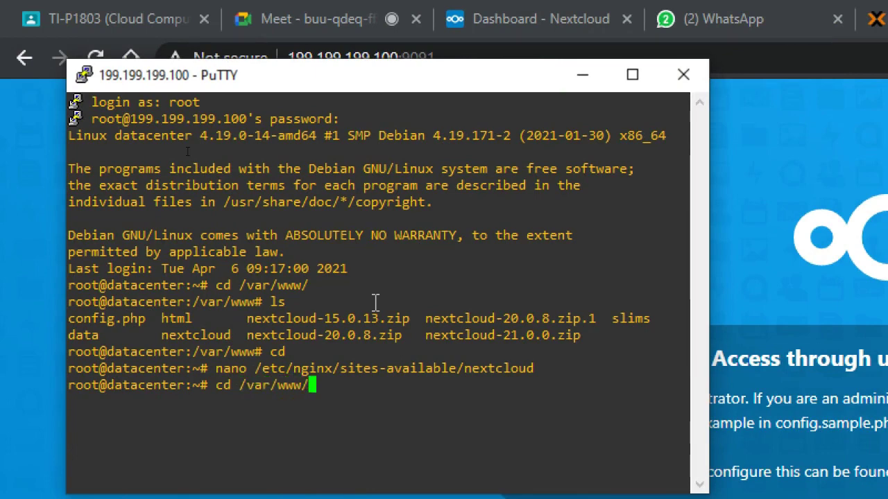
key("Return")
type("ls")
key("Return")
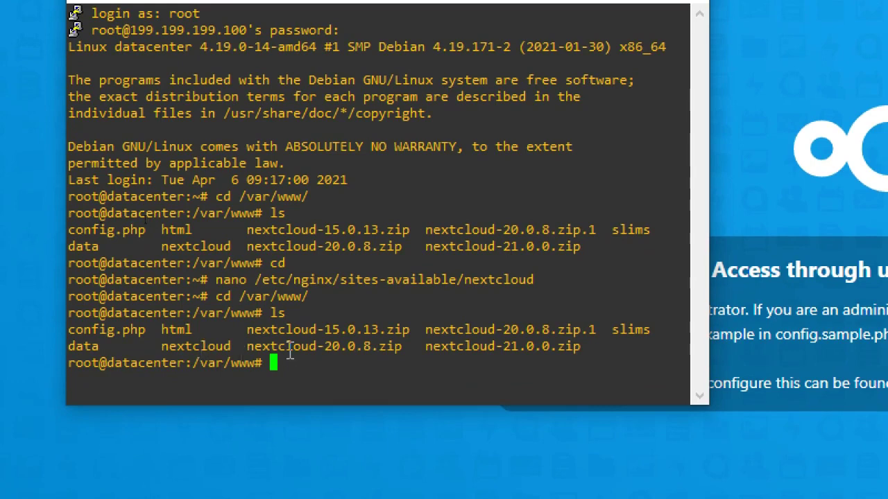
type("cd ne")
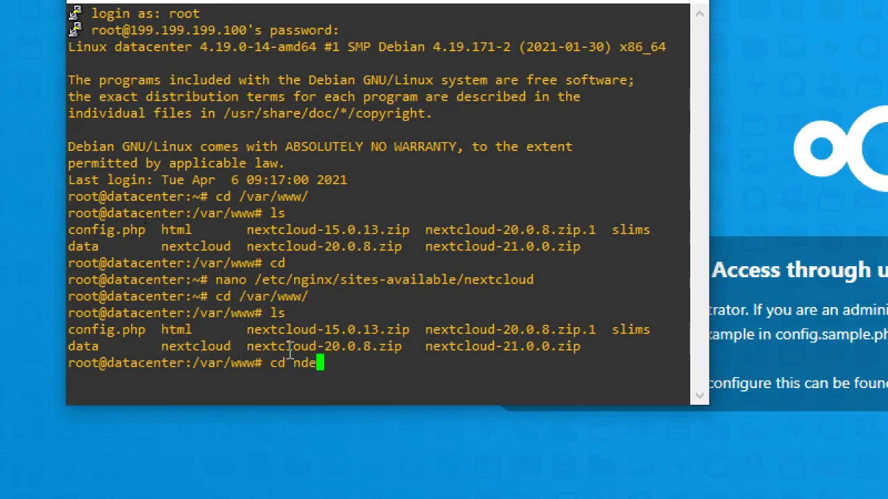
key("Tab")
key("Return")
type("ls")
key("Return")
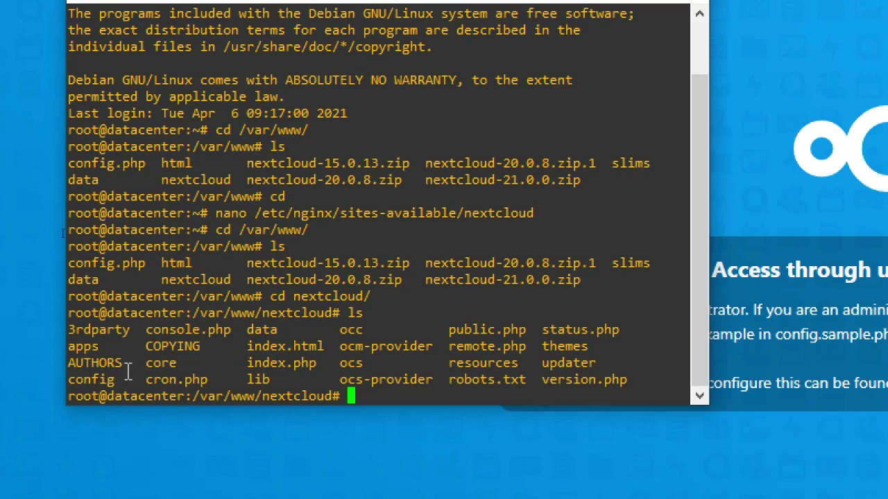
Enter the config directory and list config.php and config.sample.php
left_click_drag(128, 374, 68, 379)
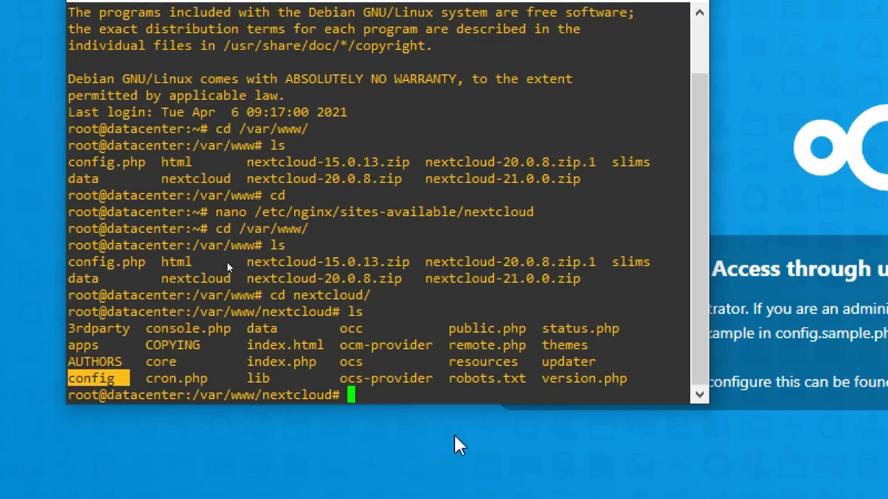
type("cd con")
key("Tab")
key("Return")
type("l")
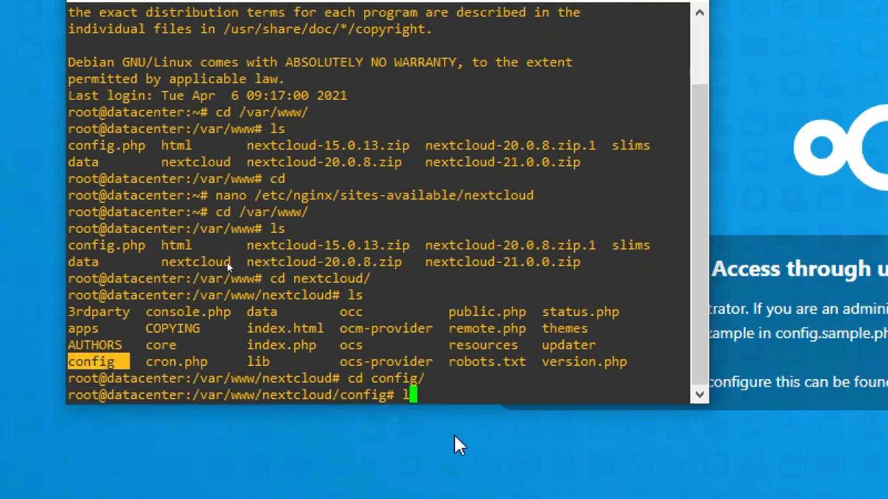
type("s")
key("Return")
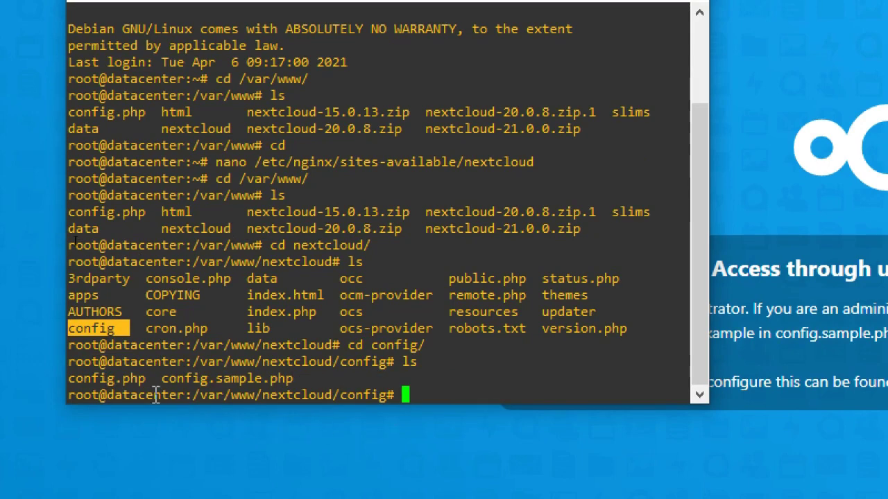
left_click_drag(147, 379, 417, 362)
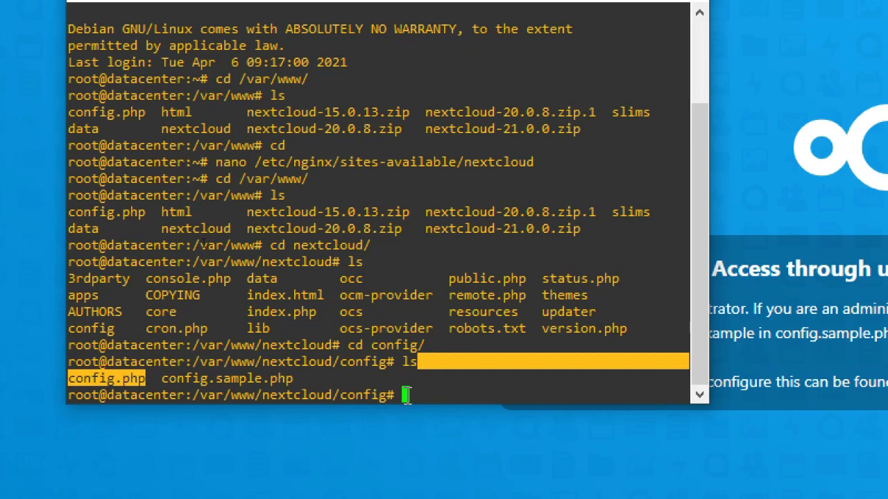
type("nano config.")
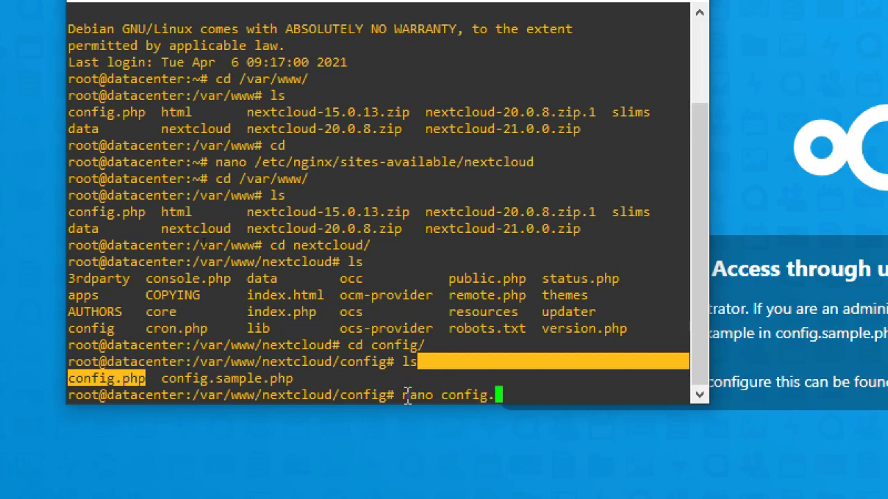
type("php")
Edit config.php's trusted domain from 199.199.199.123:9091 to 199.199.199.100:9091, save, and exit
key("Return")
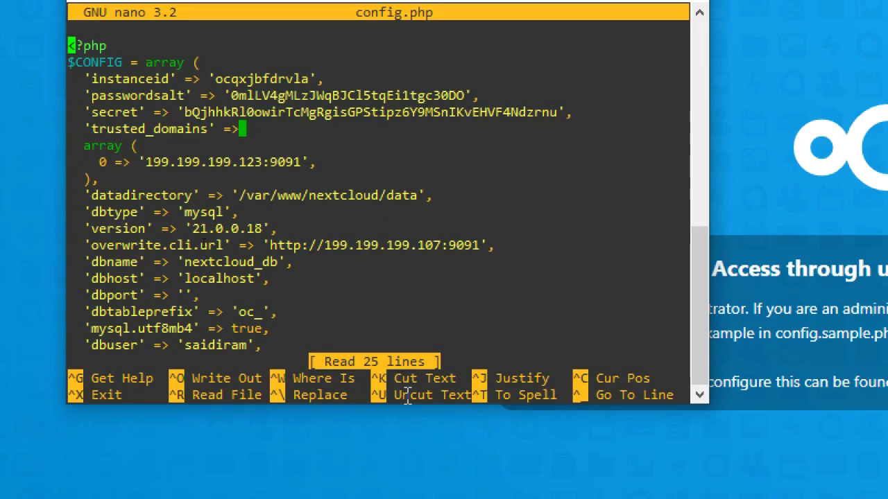
key("Down")
key("Down")
key("Down")
key("Down")
key("Down")
key("Down")
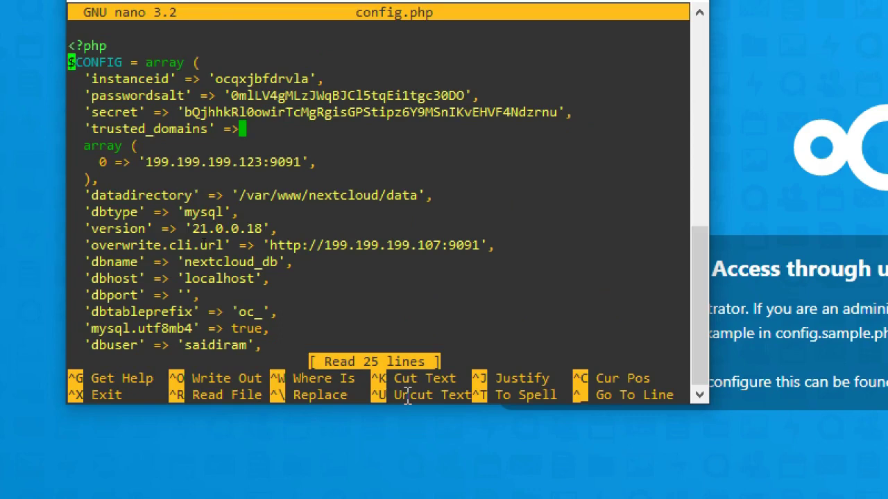
key("Down")
key("Right")
key("Right")
key("Right")
key("Right")
key("Right")
key("Right")
key("Right")
key("Right")
key("Right")
key("Right")
key("Right")
key("Right")
key("Right")
key("Right")
key("Right")
key("Right")
key("Right")
key("Right")
key("Right")
key("Right")
key("Right")
key("Right")
key("Right")
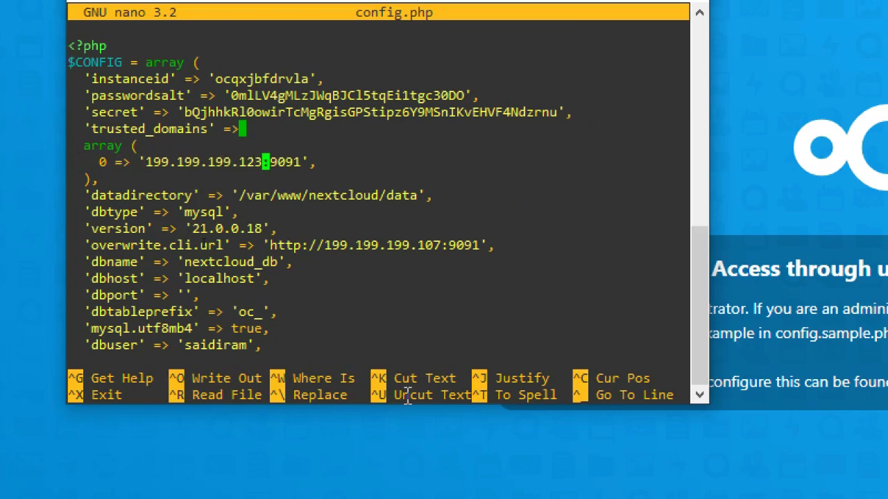
key("BackSpace")
key("BackSpace")
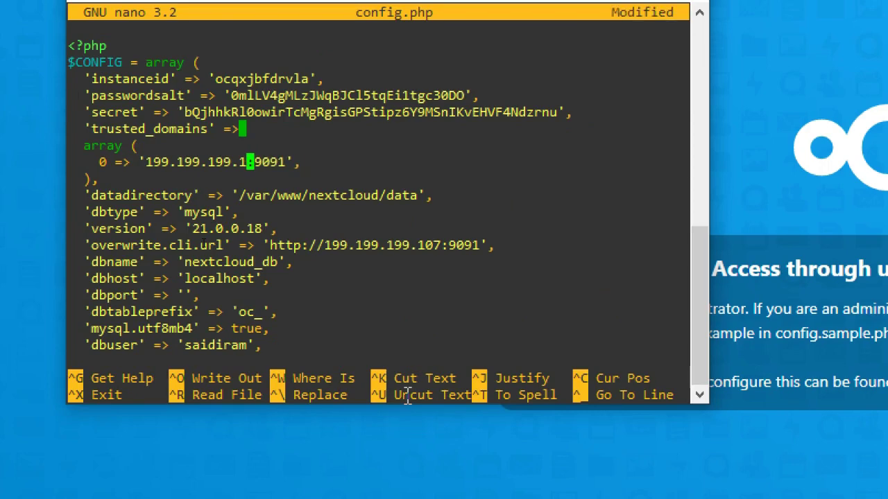
type("00")
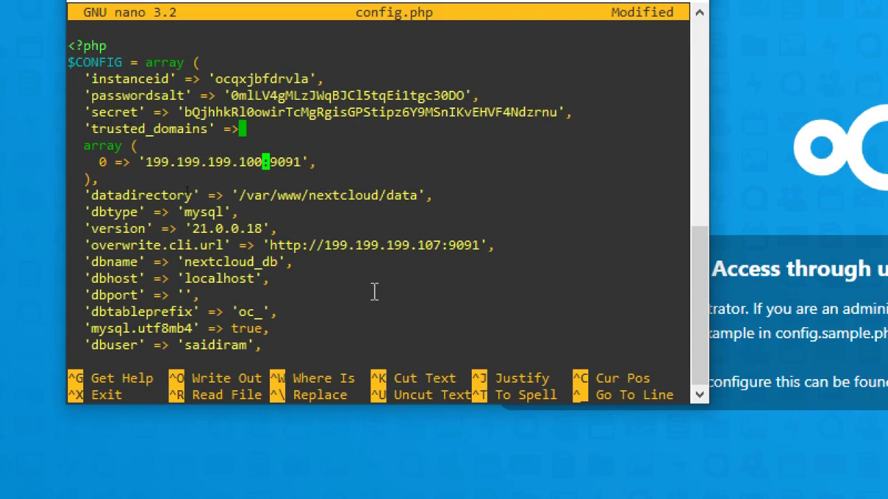
key("ctrl+o")
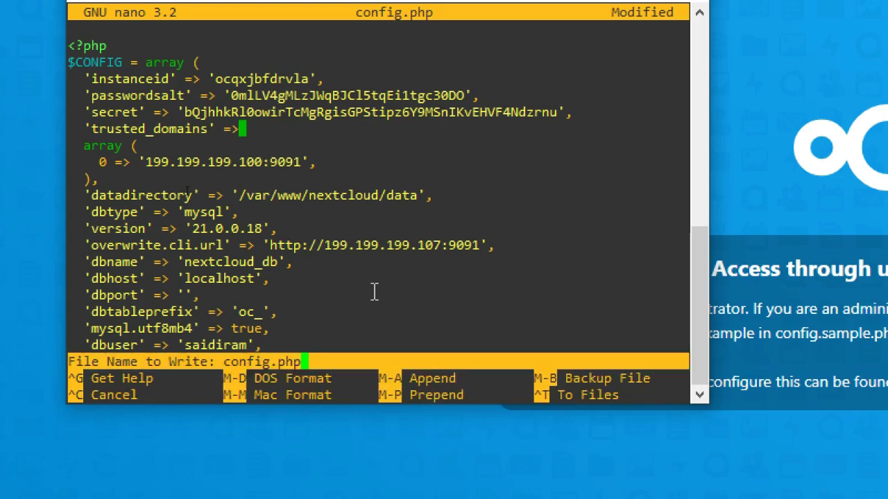
key("Return")
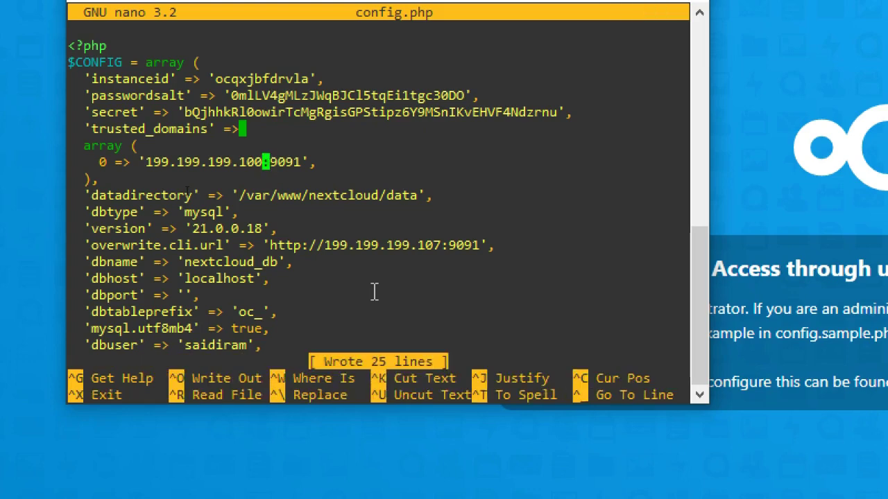
key("ctrl+x")
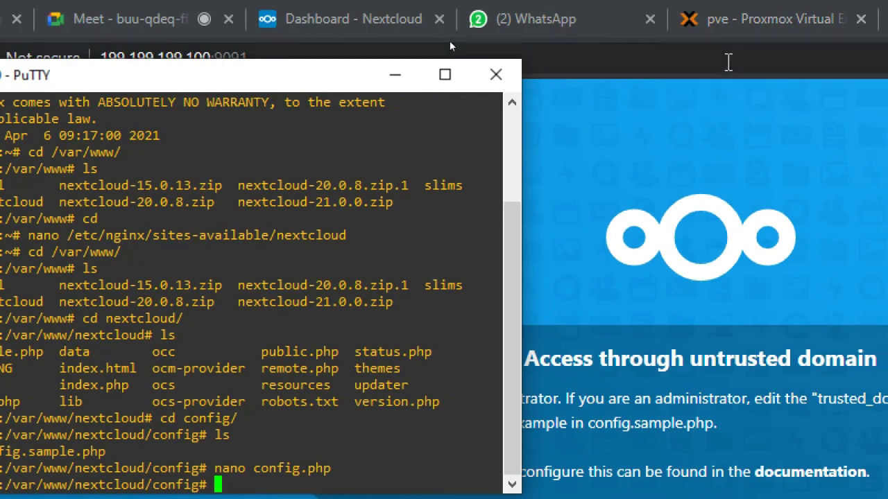
Reload 199.199.199.100:9091 in Chrome so Nextcloud shows its login form
left_click(858, 25)
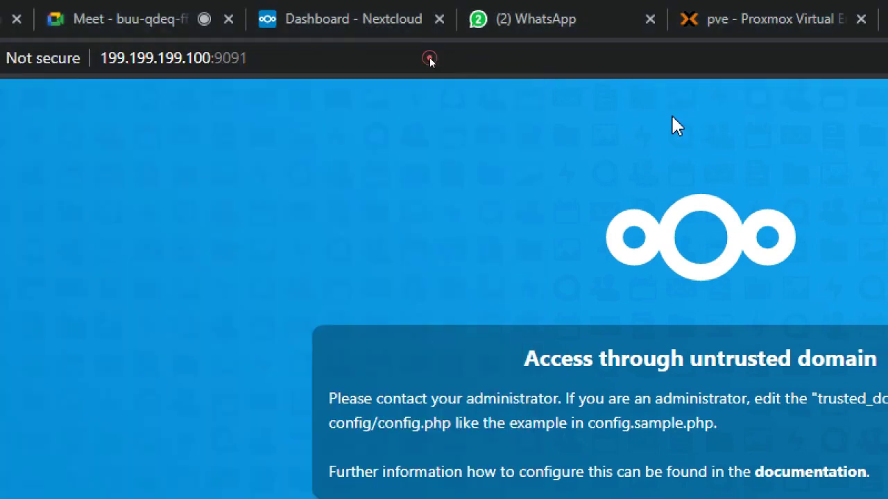
left_click(505, 55)
left_click(506, 55)
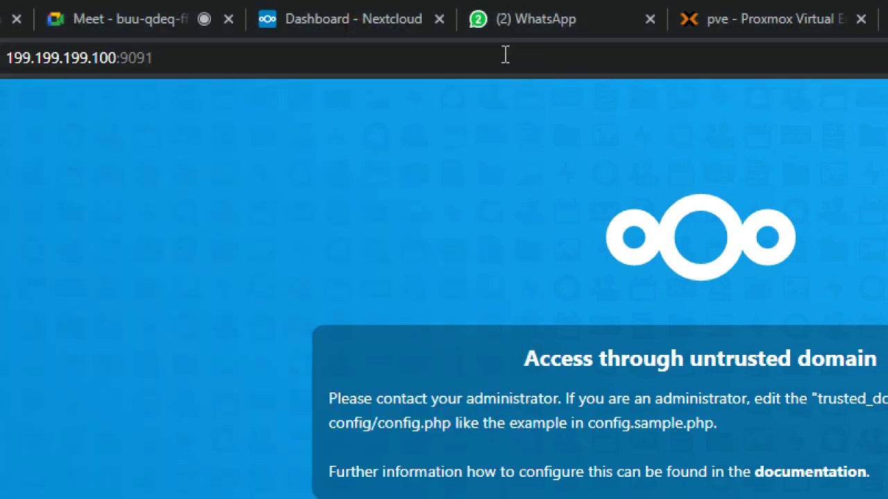
key("Return")
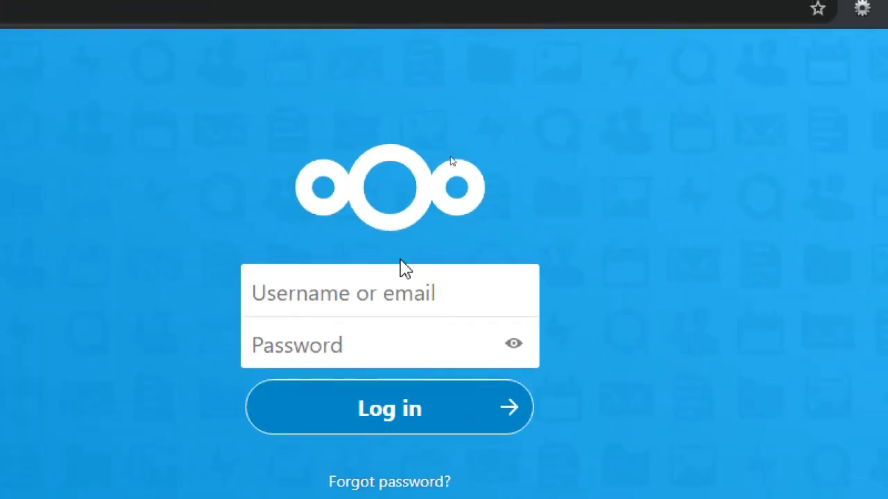
Enter the account username and paste the password, then submit the Nextcloud login
left_click(406, 275)
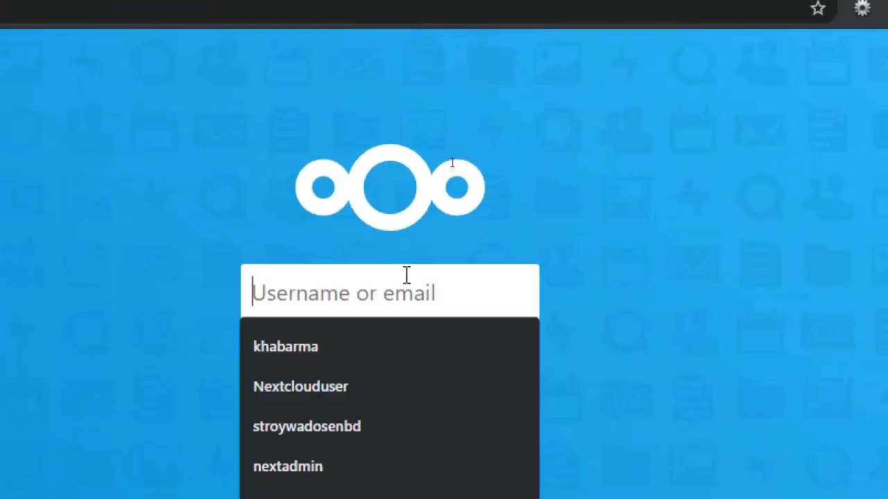
type("saidiram")
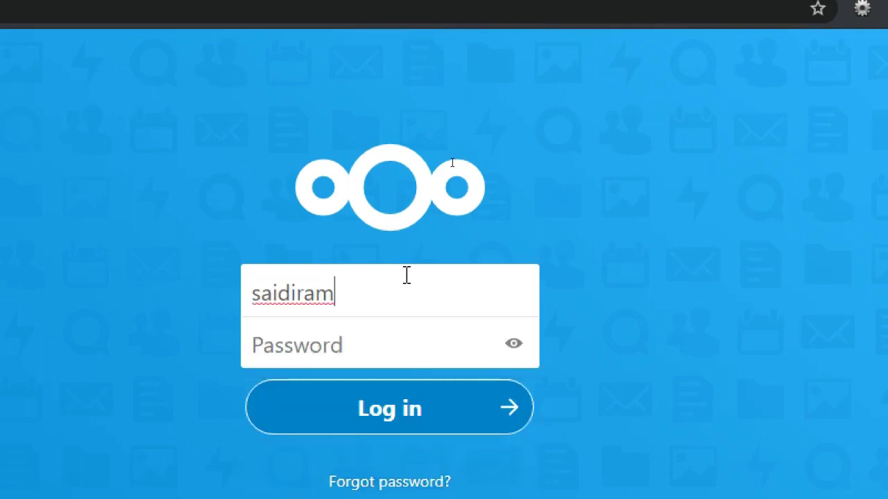
left_click(401, 321)
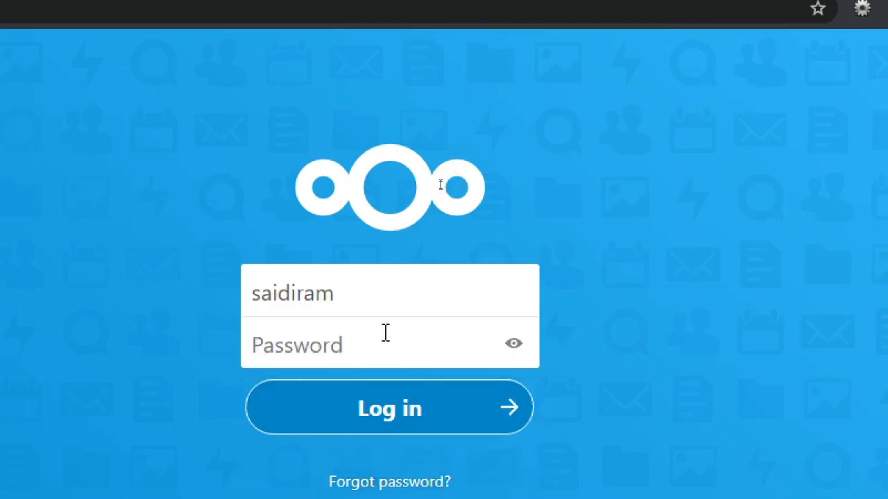
double_click(383, 306)
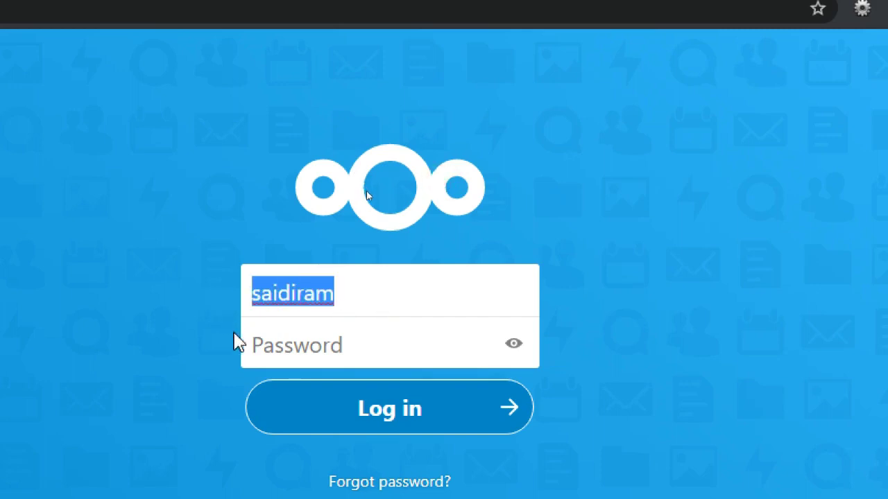
left_click(288, 355)
key("ctrl+v")
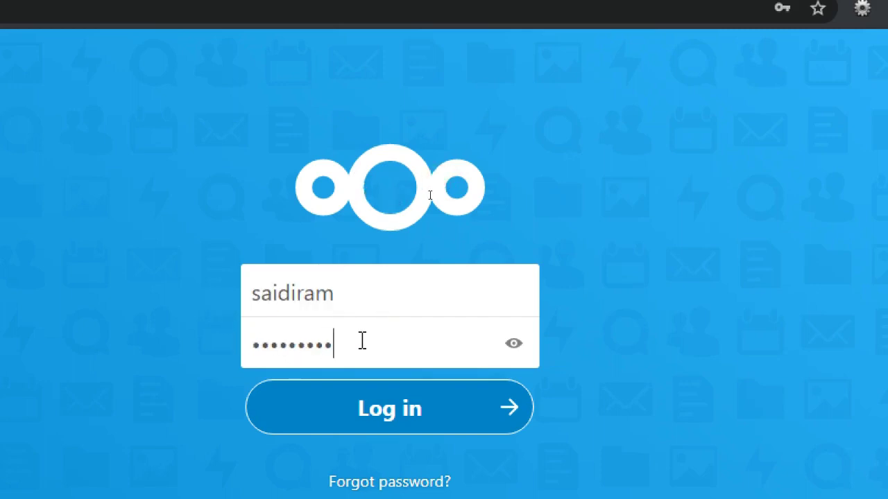
type("•••")
key("Return")
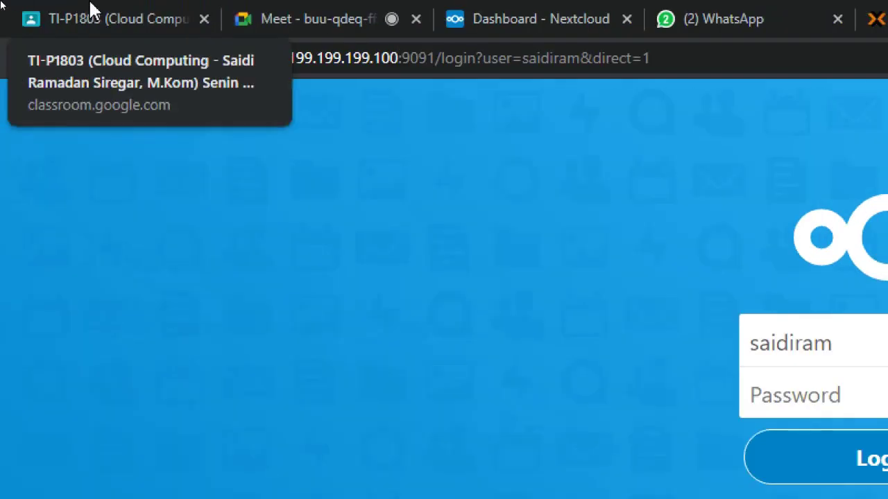
Log out of Nextcloud from the account menu
left_click(461, 12)
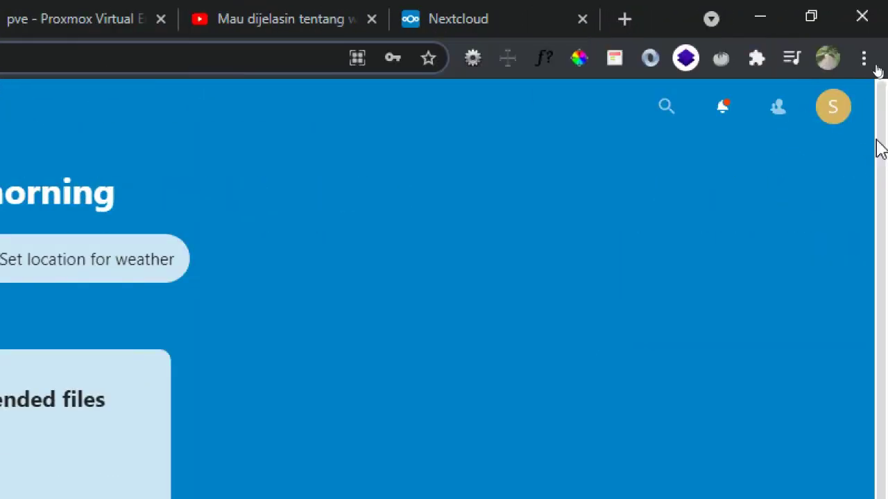
left_click(844, 115)
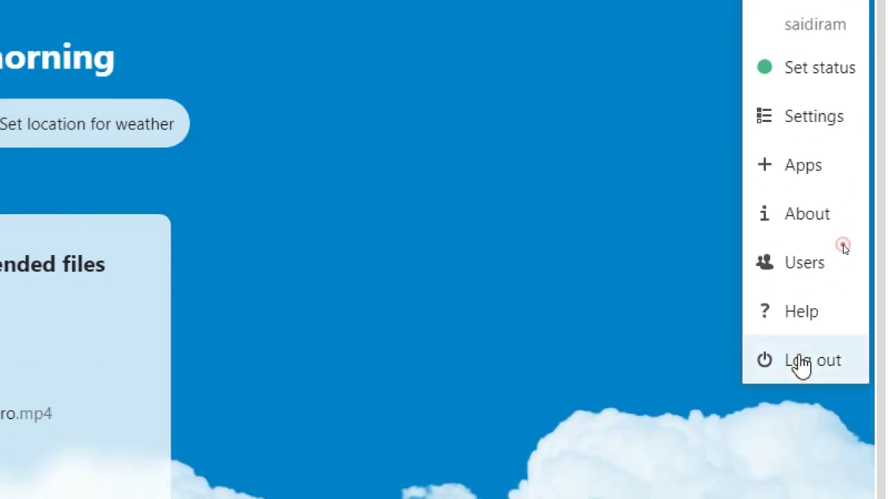
left_click(800, 367)
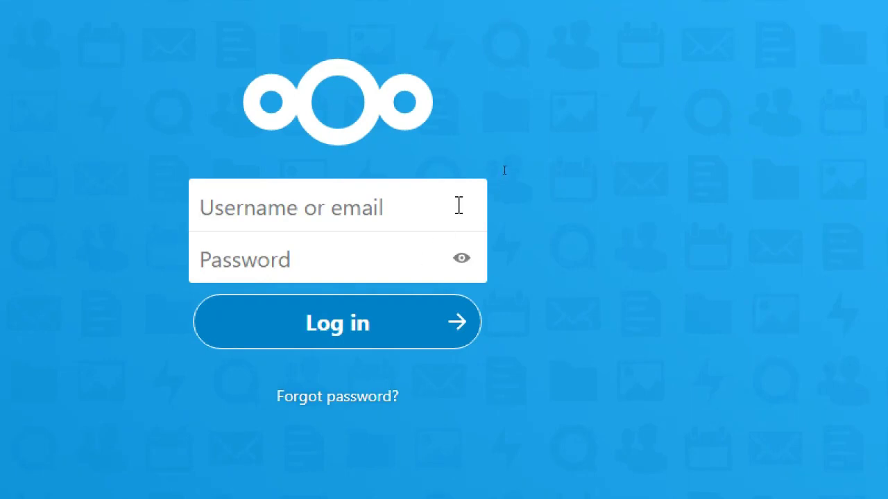
Pick the saved login, replace the password with the pasted one, and resubmit
left_click(458, 206)
left_click(356, 272)
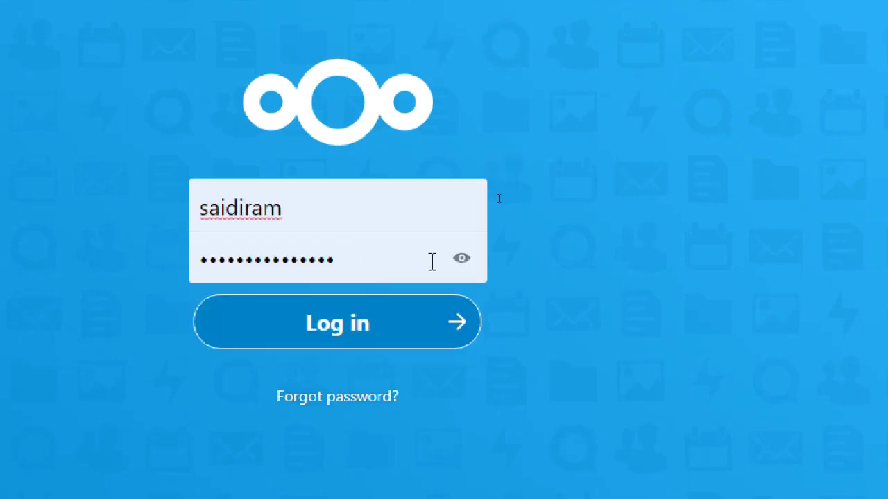
left_click(466, 264)
left_click_drag(407, 259, 201, 273)
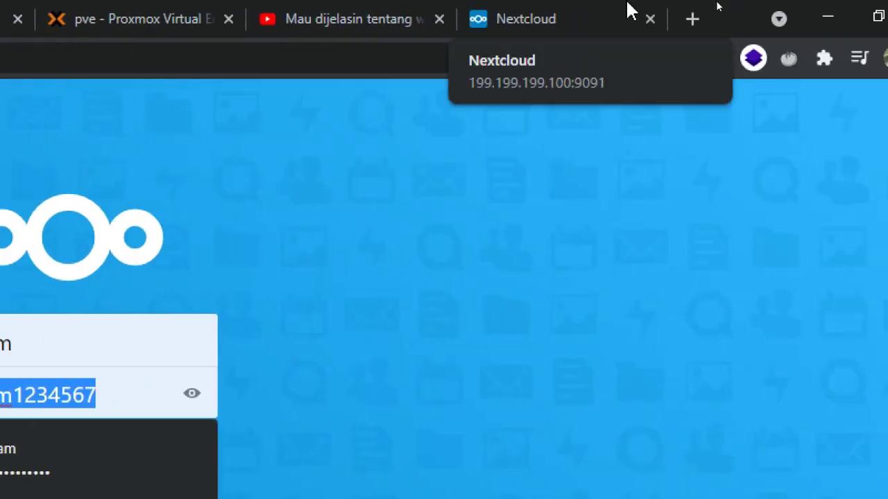
key("BackSpace")
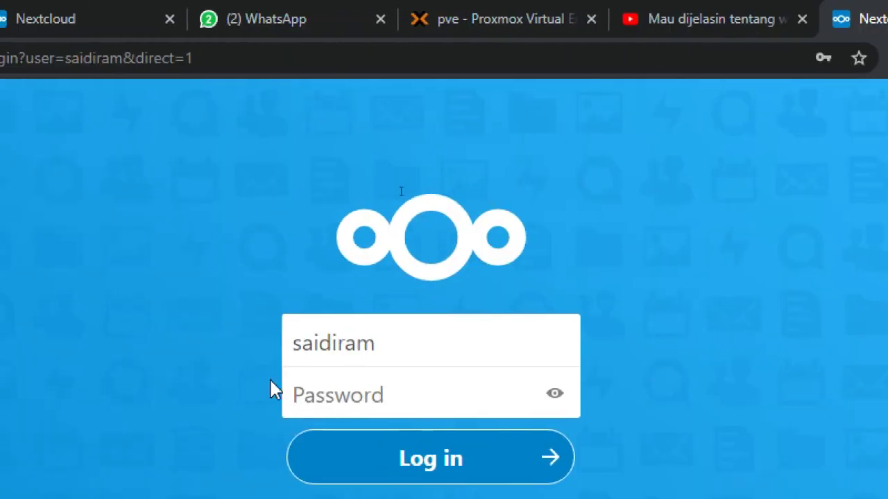
key("ctrl+v")
left_click(214, 476)
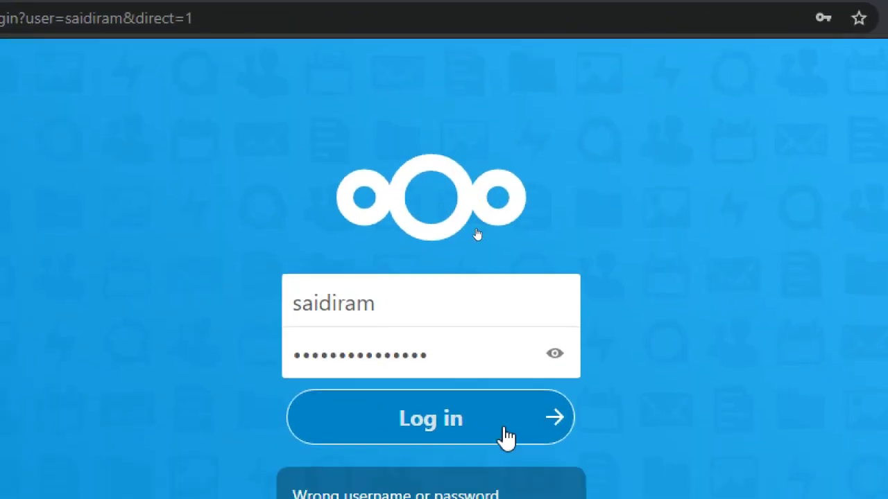
Log in again, save the password in Chrome, and dismiss the compromised-passwords warning
left_click(488, 423)
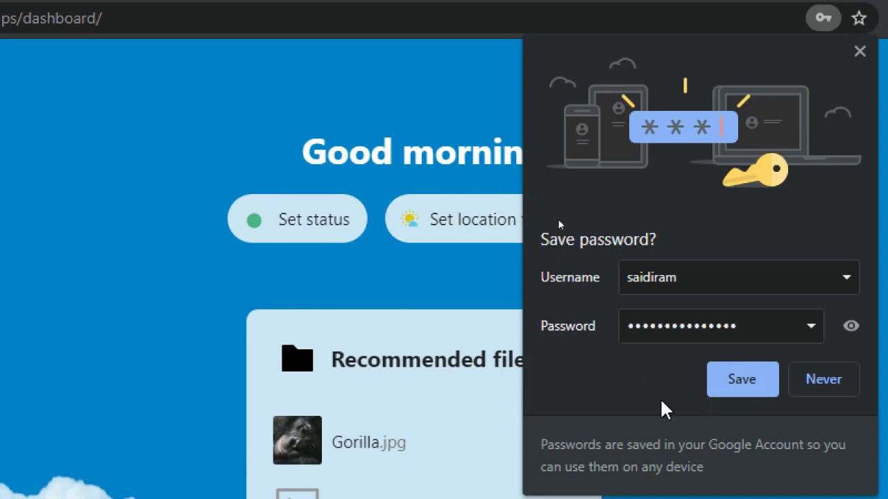
left_click(740, 380)
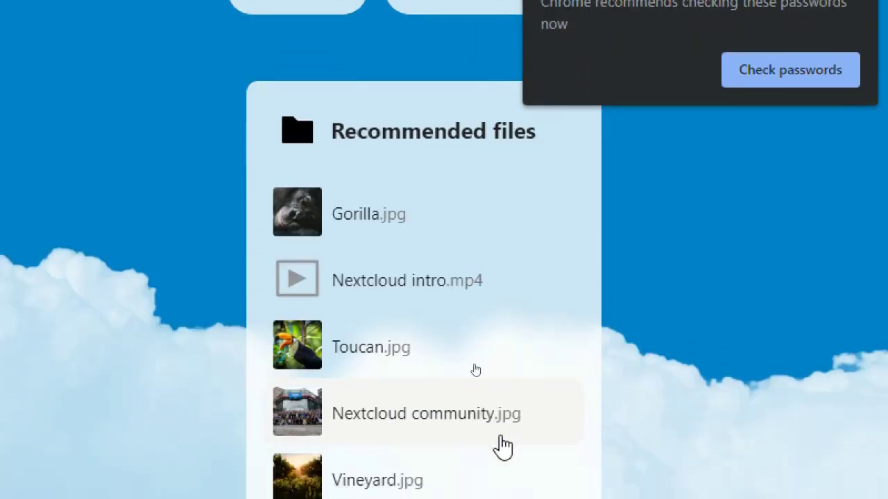
left_click(401, 285)
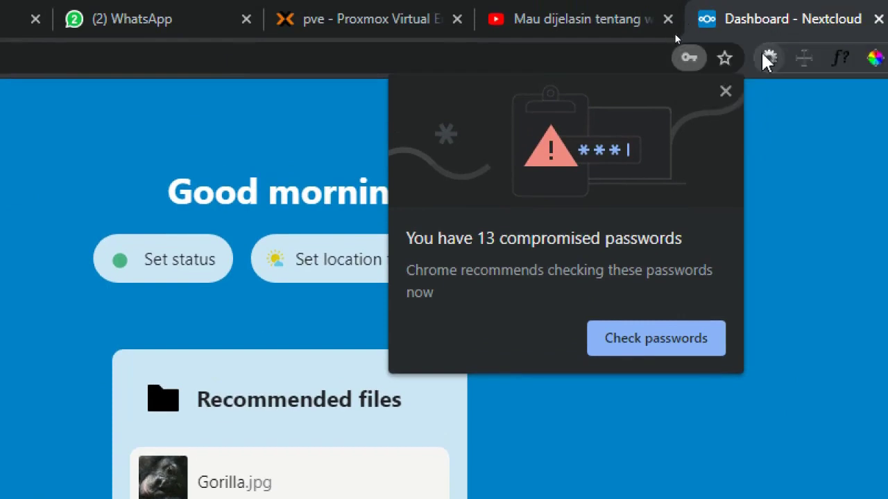
left_click(726, 76)
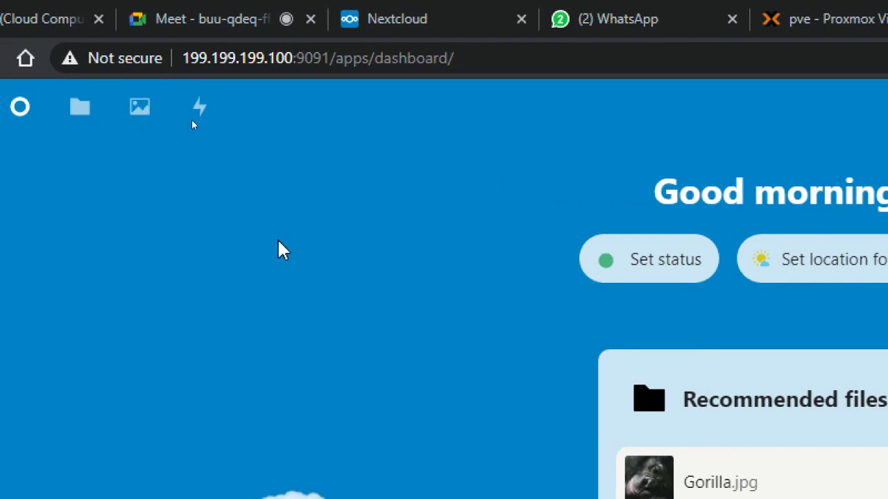
Admit the waiting participant in Google Meet, then return to VM 115's Proxmox hardware page
left_click(229, 11)
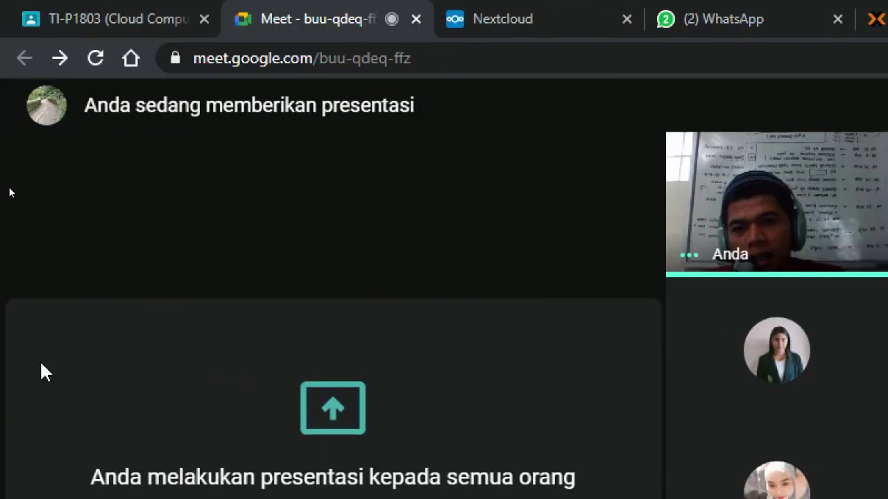
left_click(122, 14)
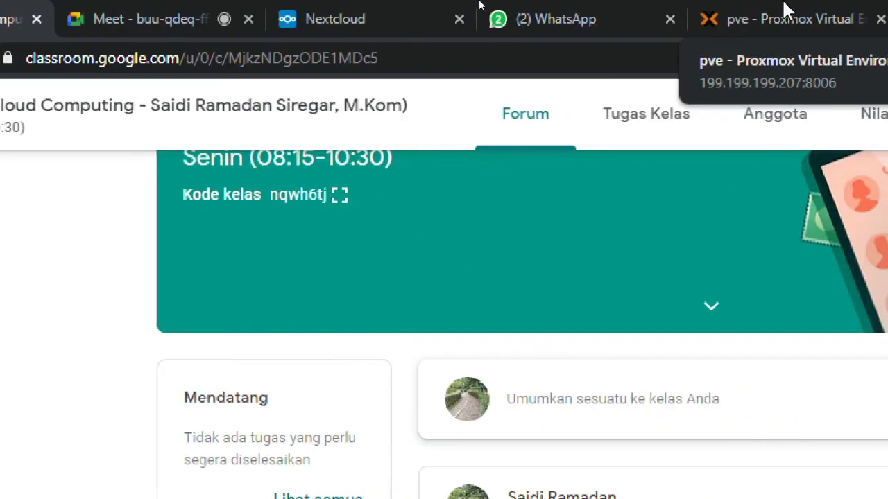
left_click(786, 9)
left_click(118, 19)
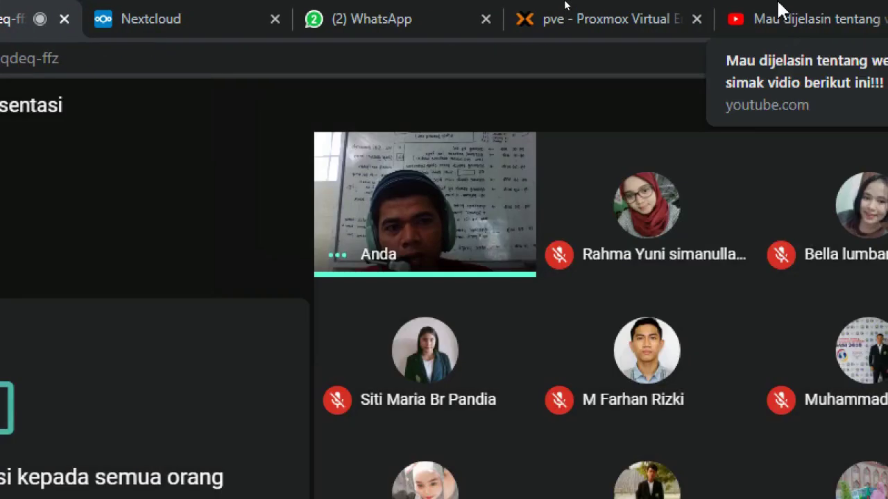
left_click(776, 9)
left_click(611, 12)
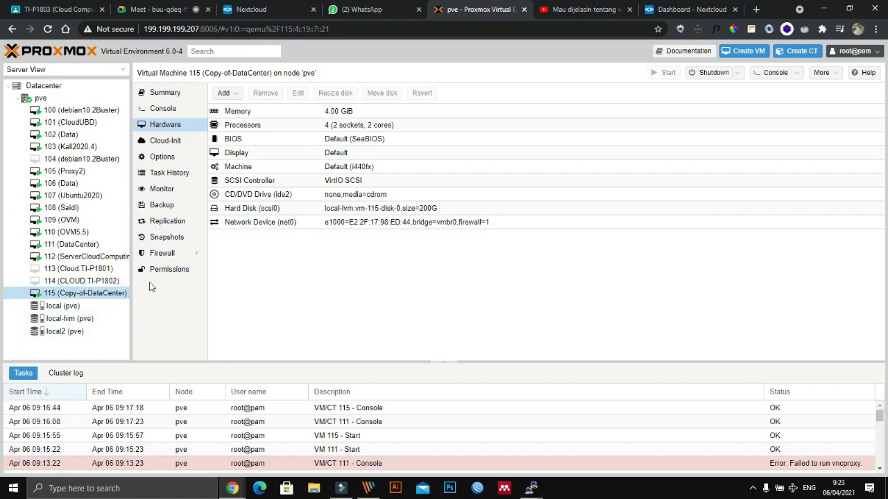
Stop VM 115 (Copy-of-DataCenter) from its context menu, then check the Cluster log and Tasks
right_click(82, 296)
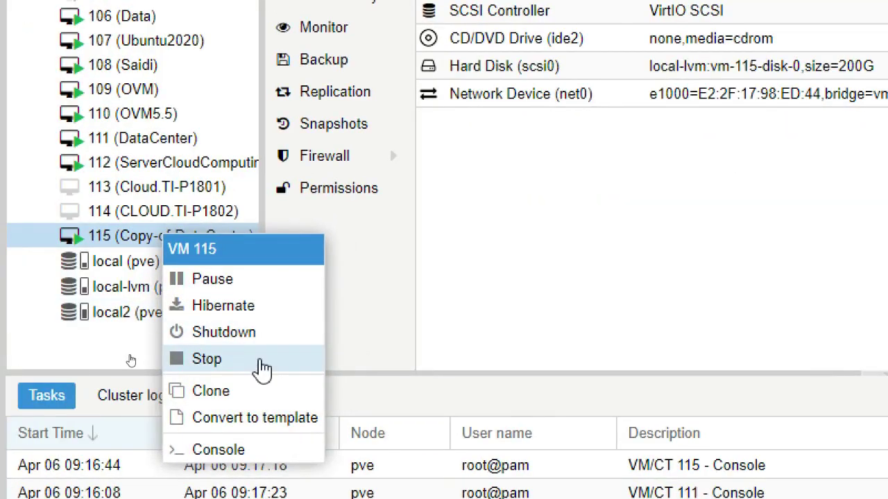
left_click(202, 360)
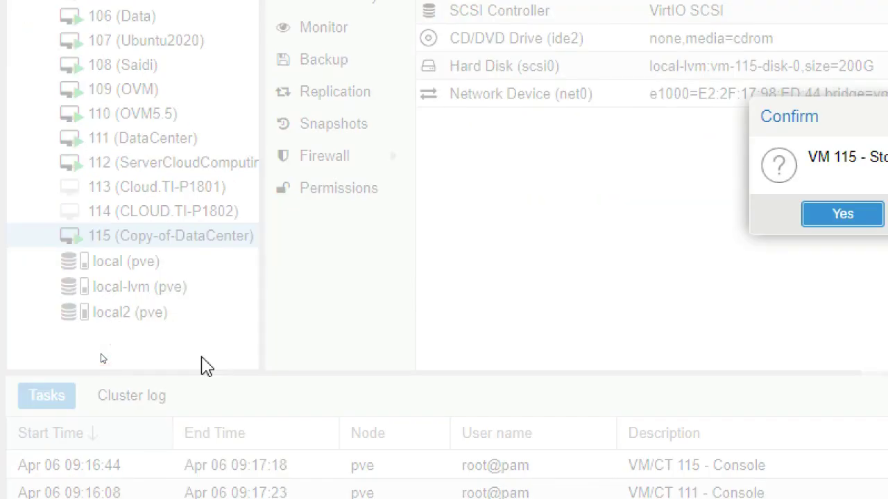
left_click(535, 216)
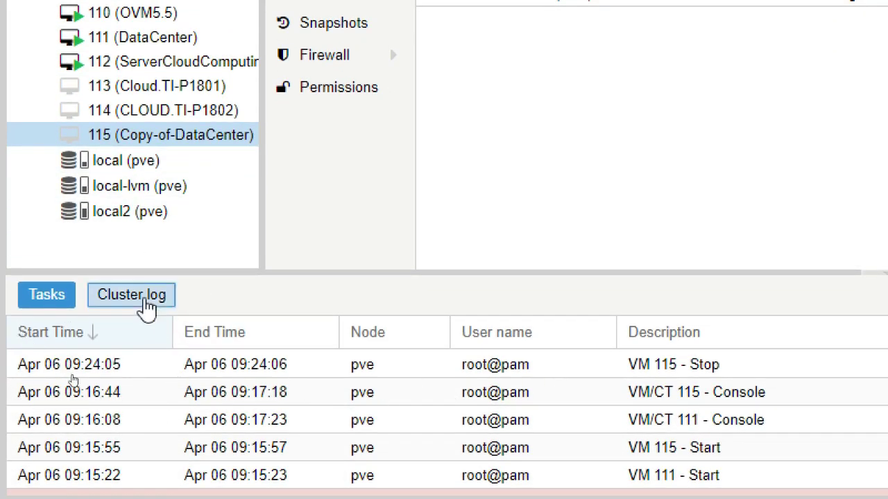
left_click(147, 309)
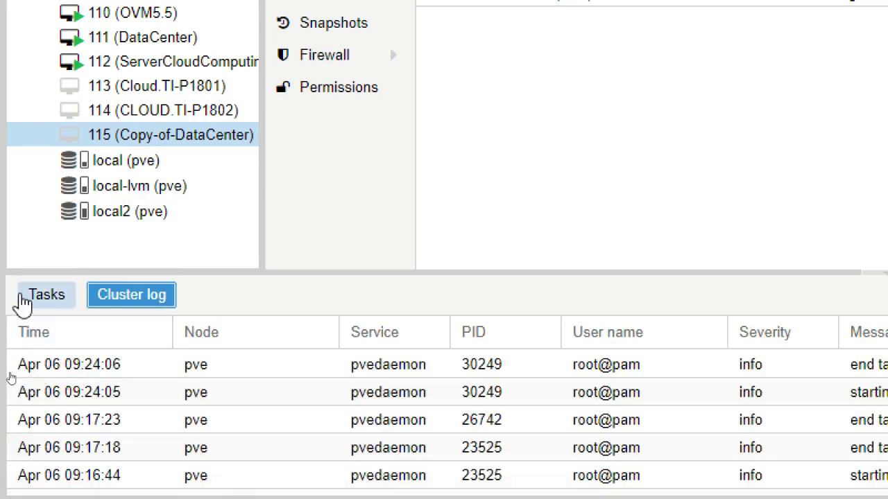
left_click(23, 297)
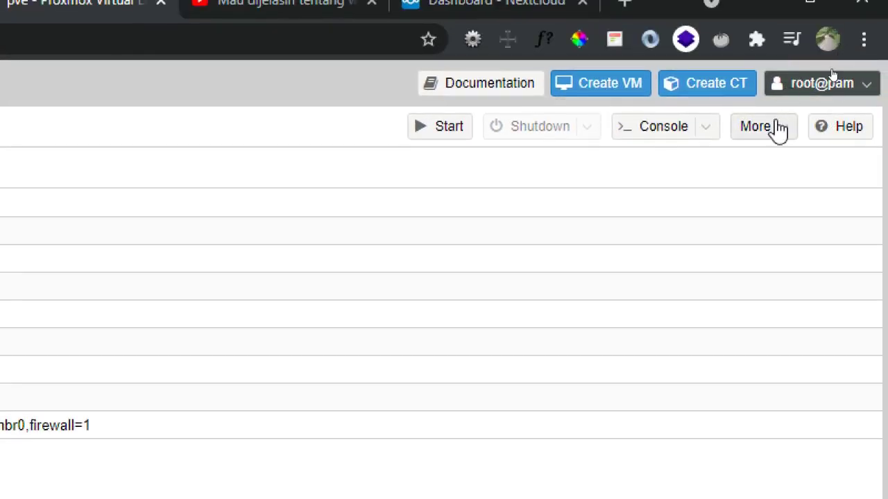
Remove VM 115 via More > Remove, confirming with ID 115
left_click(783, 134)
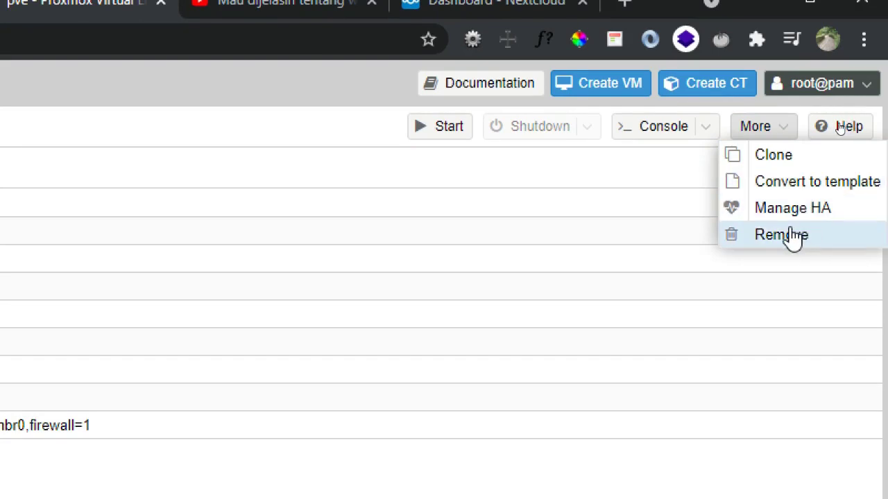
left_click(825, 239)
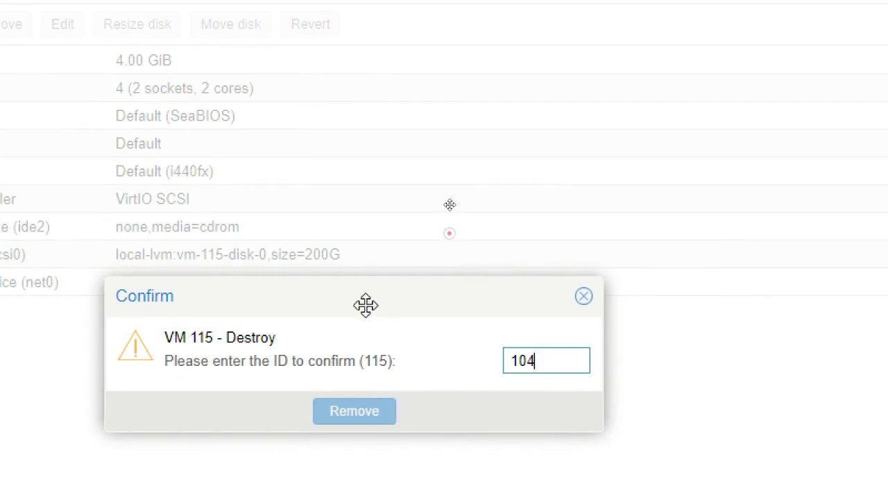
left_click_drag(365, 306, 368, 163)
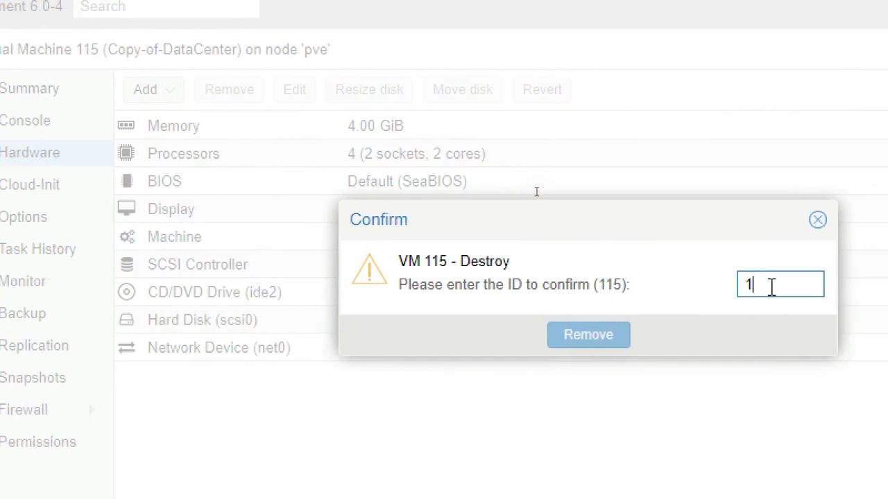
type("15")
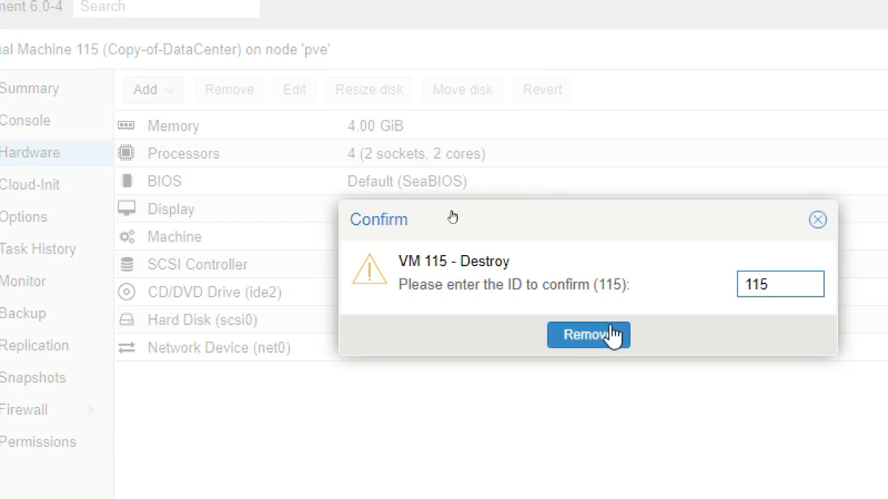
left_click(585, 339)
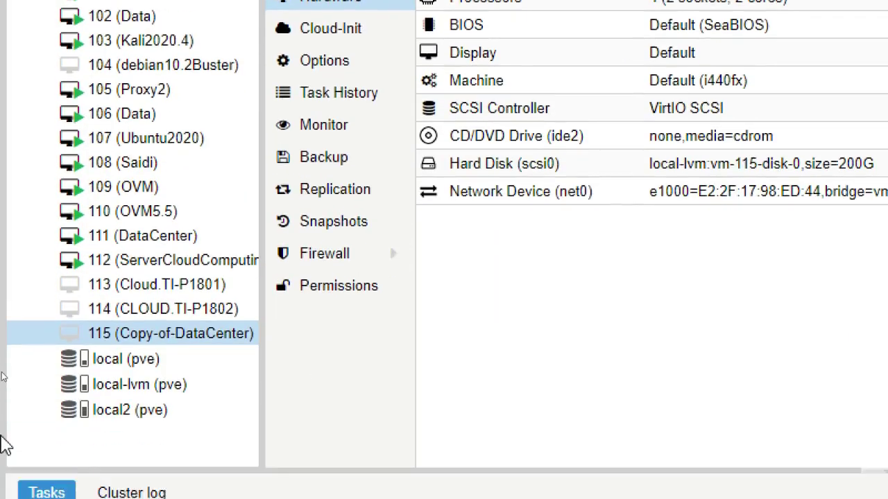